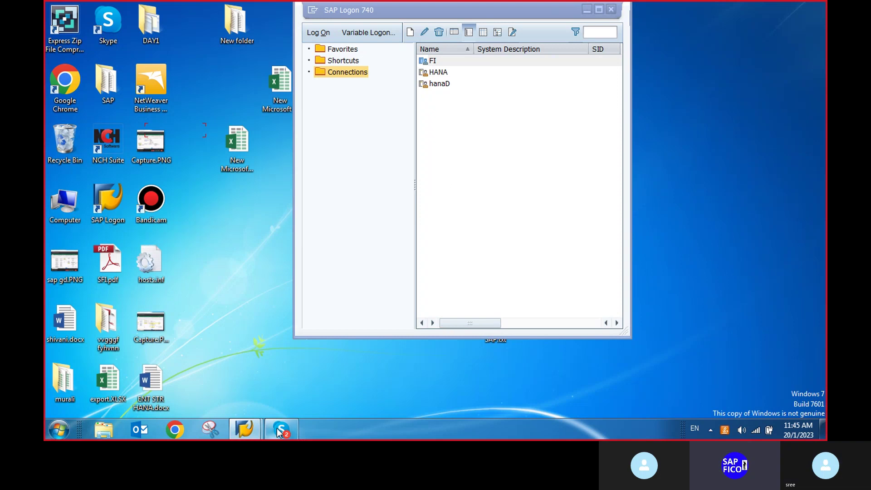
# Close the leftover SAP session window and refresh the desktop
pyautogui.moveTo(245, 433)
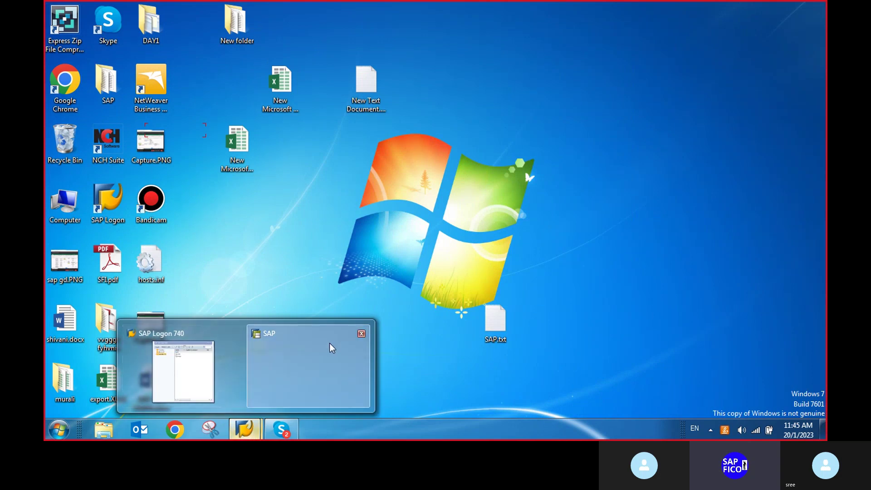
pyautogui.click(361, 335)
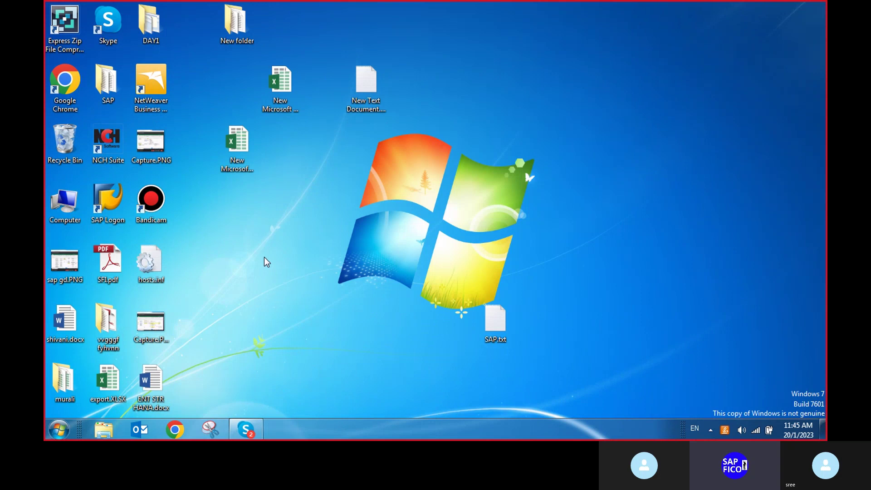
pyautogui.rightClick(264, 257)
pyautogui.click(305, 292)
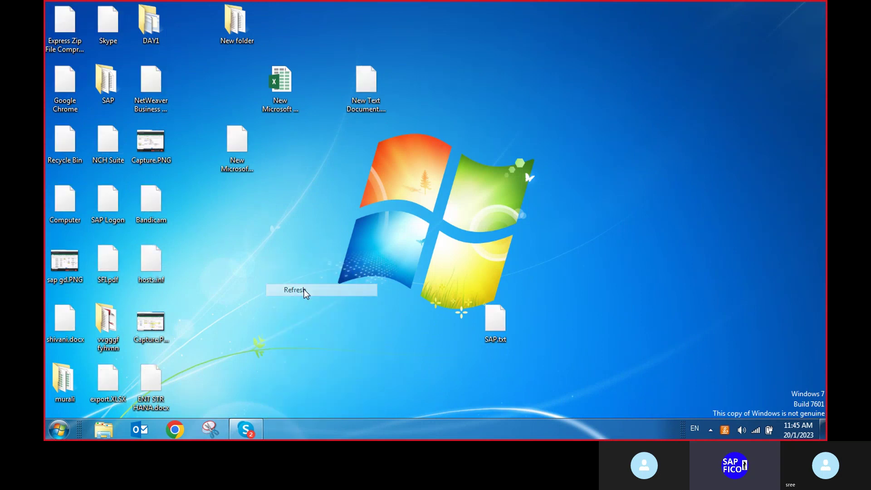
# Start SAP Logon, open the FI connection, and log on with the user ID and account password
pyautogui.doubleClick(128, 195)
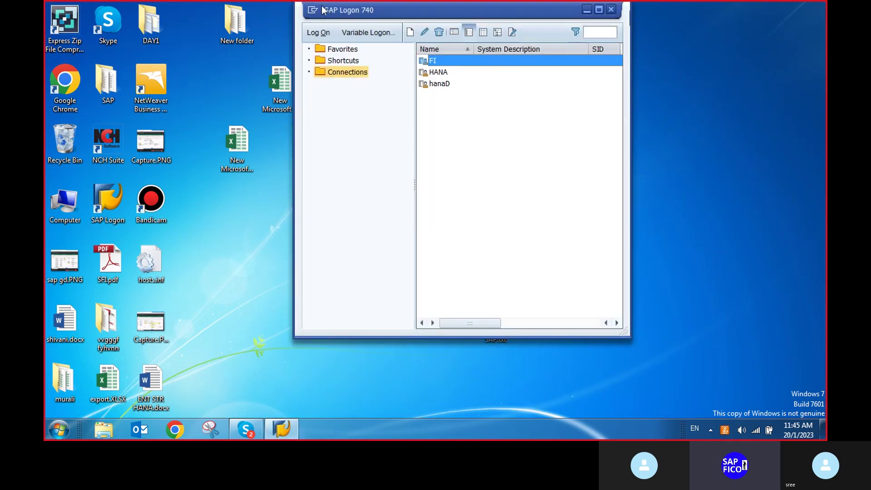
pyautogui.click(323, 32)
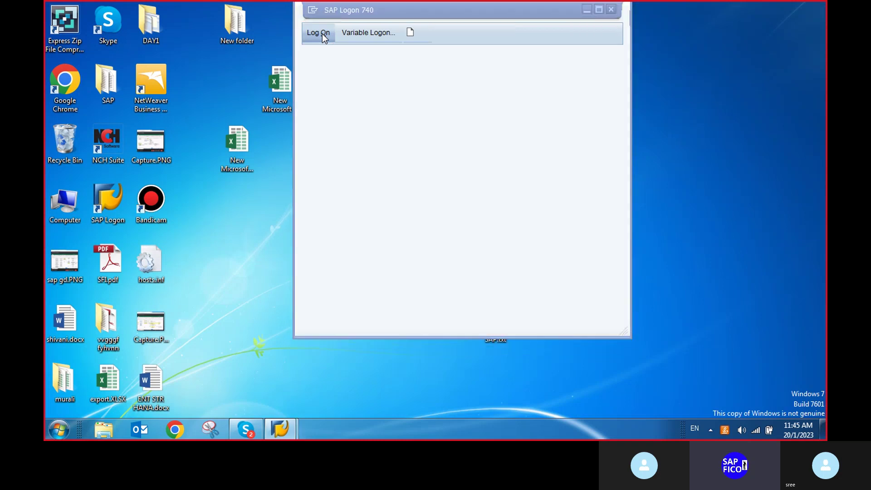
pyautogui.write('2')
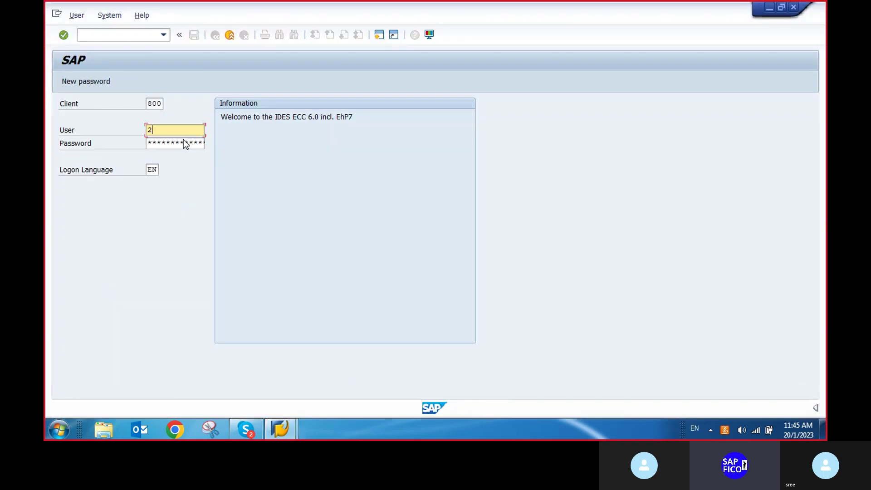
pyautogui.click(173, 143)
pyautogui.press('Tab')
pyautogui.press('capslock')
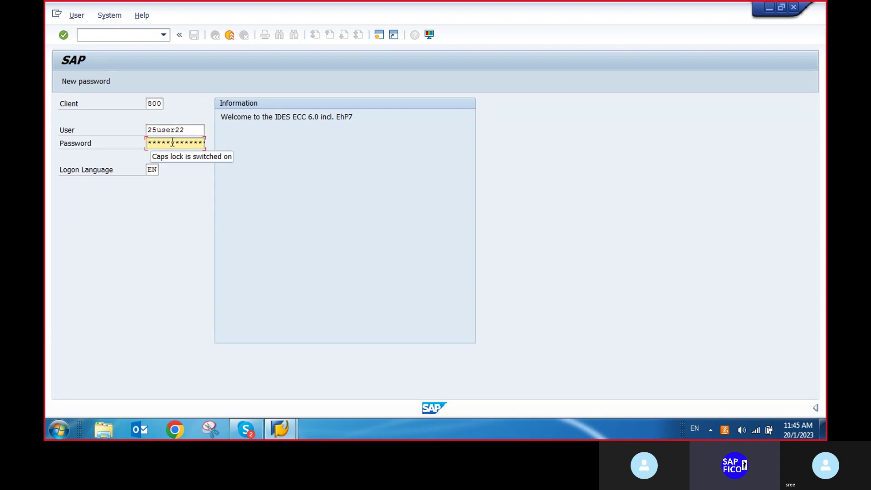
pyautogui.press('capslock')
pyautogui.write('**')
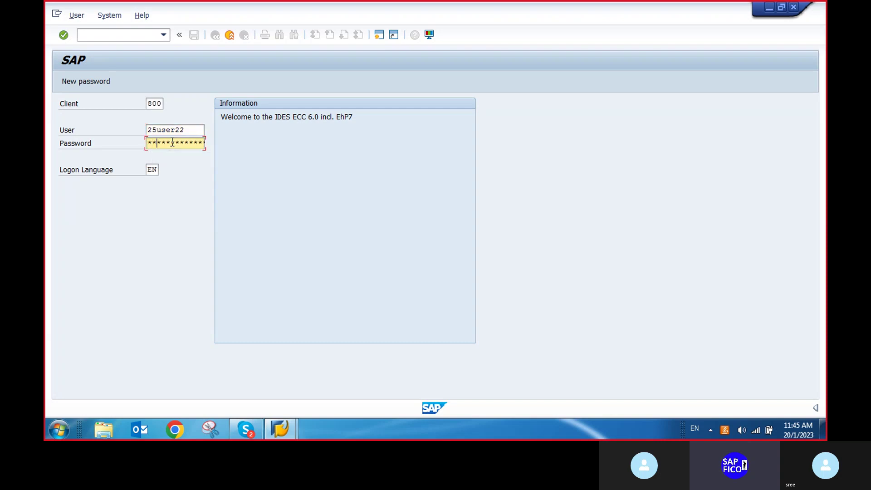
pyautogui.write('********')
pyautogui.press('Return')
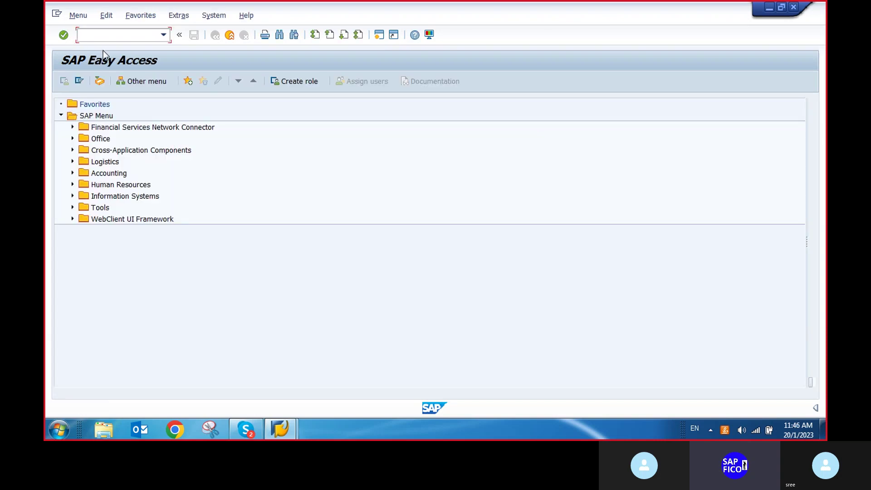
# Run transaction XD02, set the company code to dep1, and search for the customers of that company code
pyautogui.write('xd02')
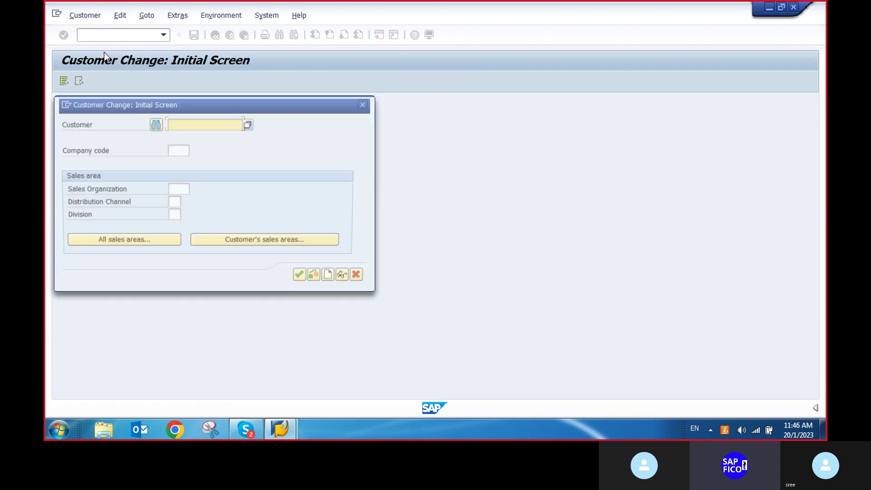
pyautogui.click(176, 150)
pyautogui.write('dep1')
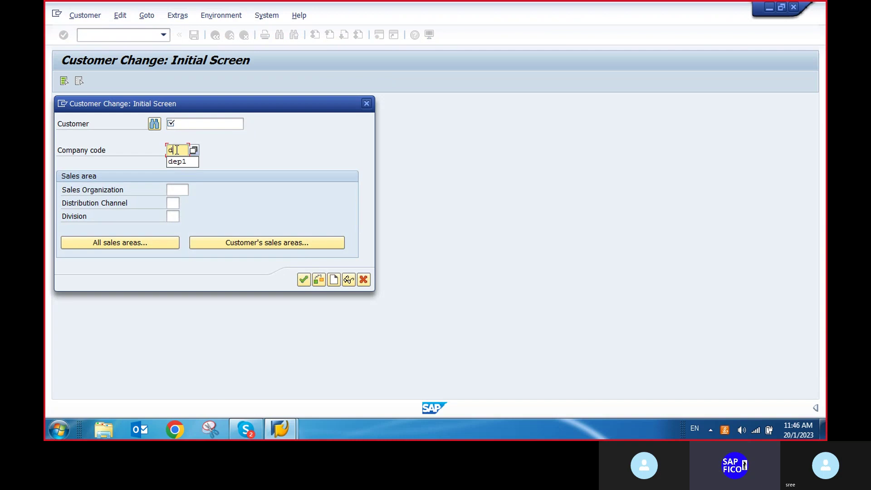
pyautogui.click(189, 123)
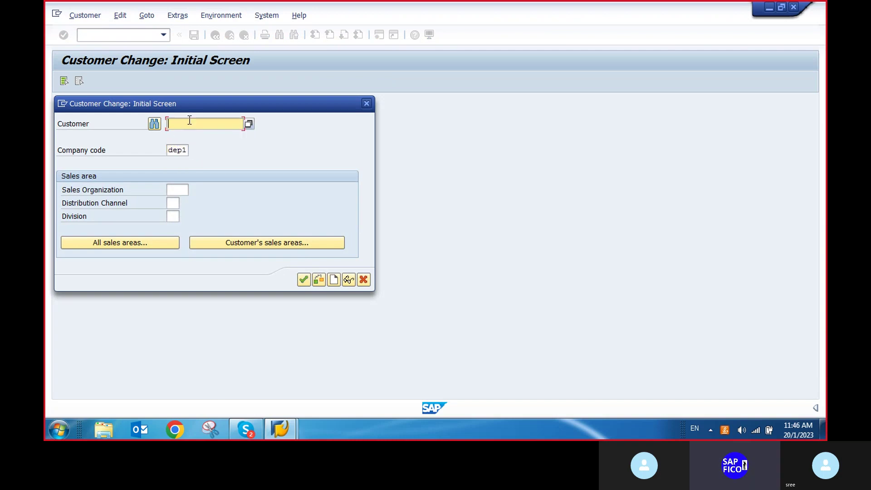
pyautogui.click(249, 126)
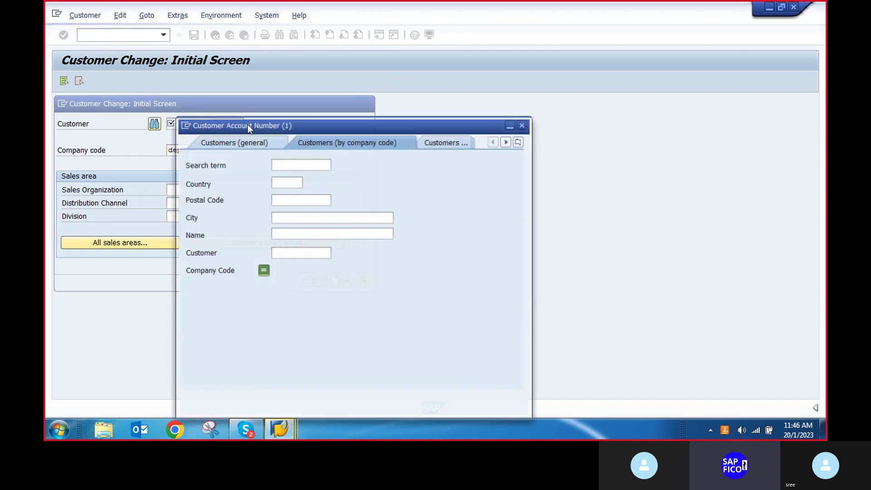
pyautogui.click(483, 399)
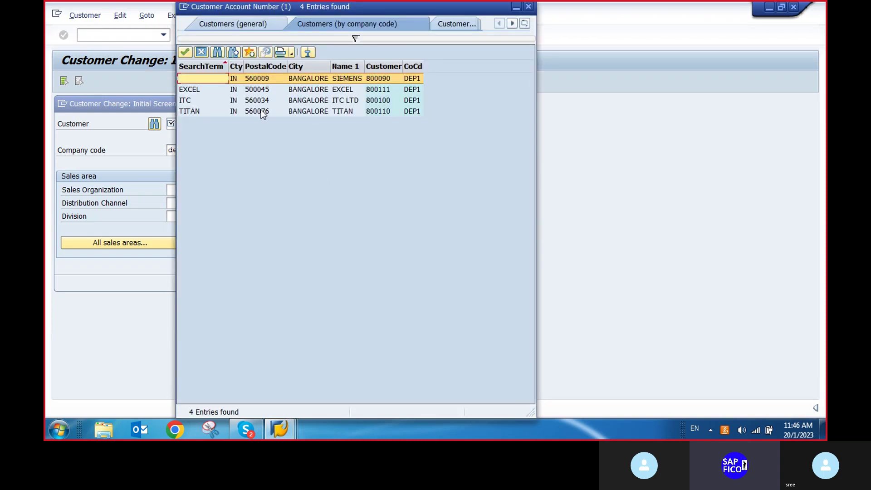
# Choose customer EXCEL and show the payment transactions in its company code data
pyautogui.doubleClick(256, 89)
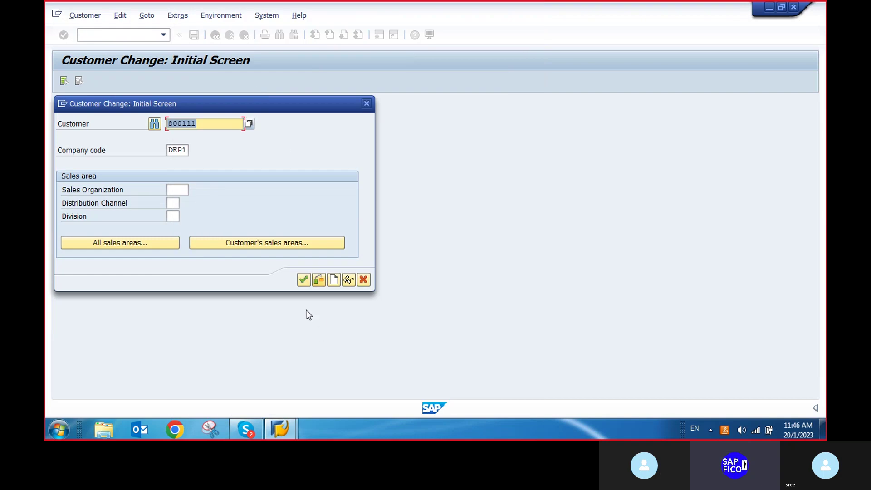
pyautogui.click(304, 279)
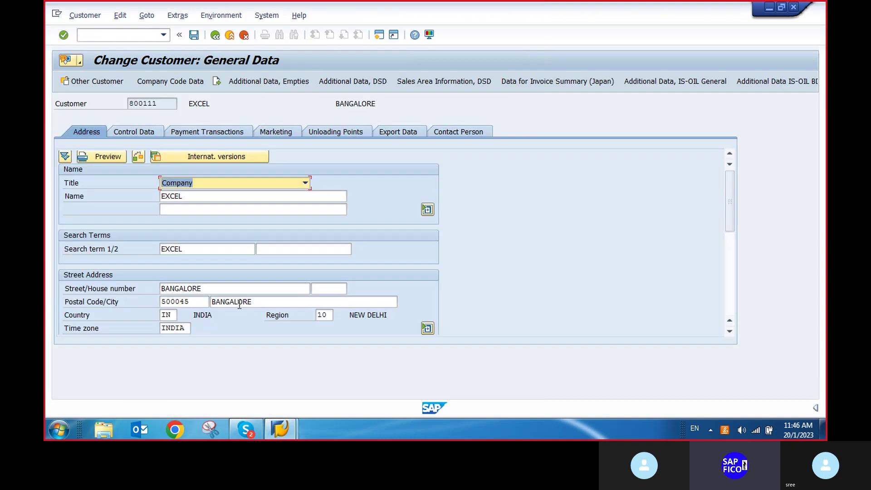
pyautogui.click(188, 79)
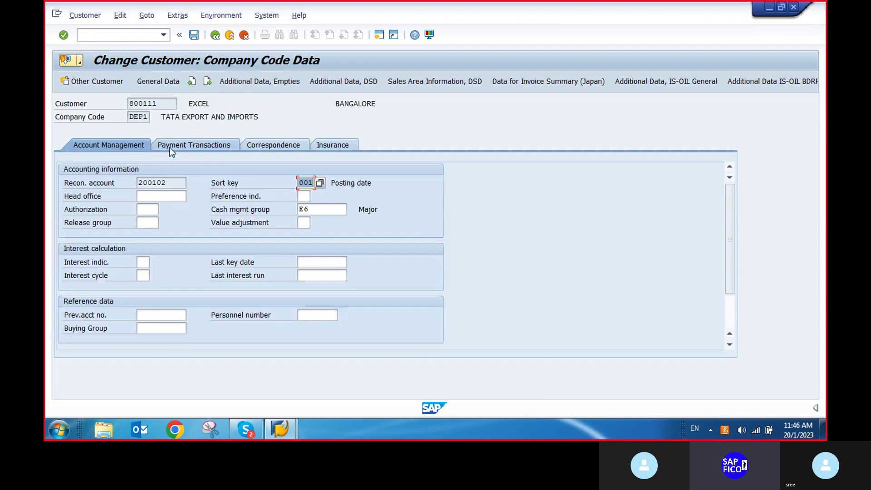
pyautogui.click(170, 146)
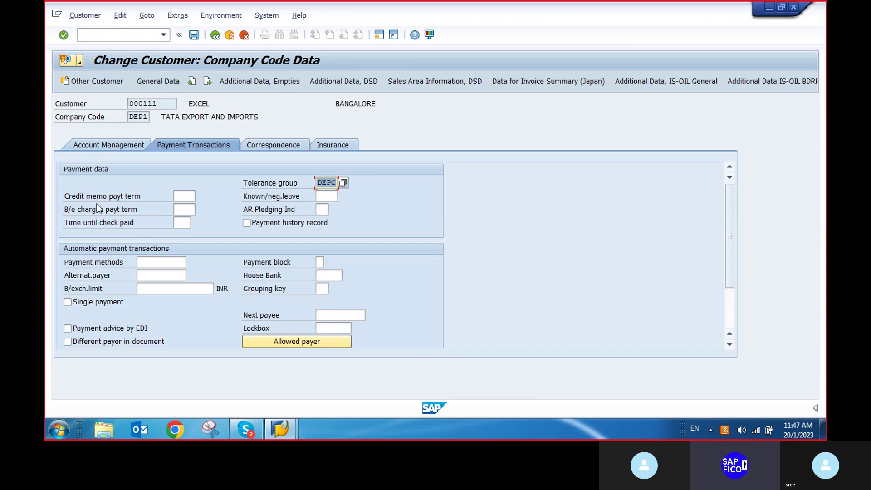
# Leave the customer record and open the customer account groups overview with transaction /nobd2
pyautogui.click(86, 37)
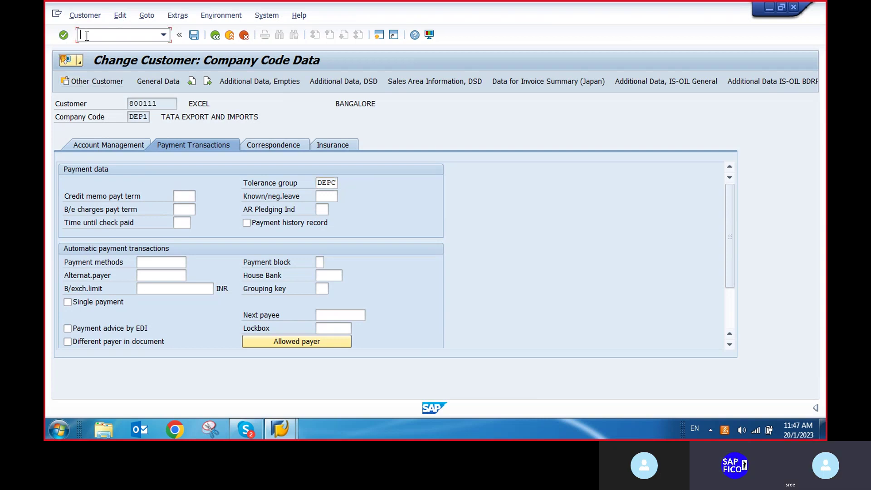
pyautogui.write('obd2')
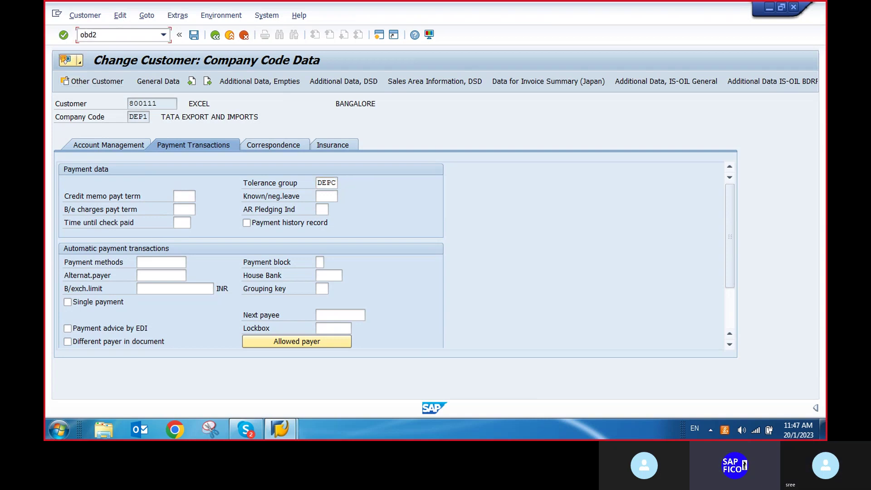
pyautogui.press('Return')
pyautogui.click(96, 40)
pyautogui.write('/nobd2')
pyautogui.press('Return')
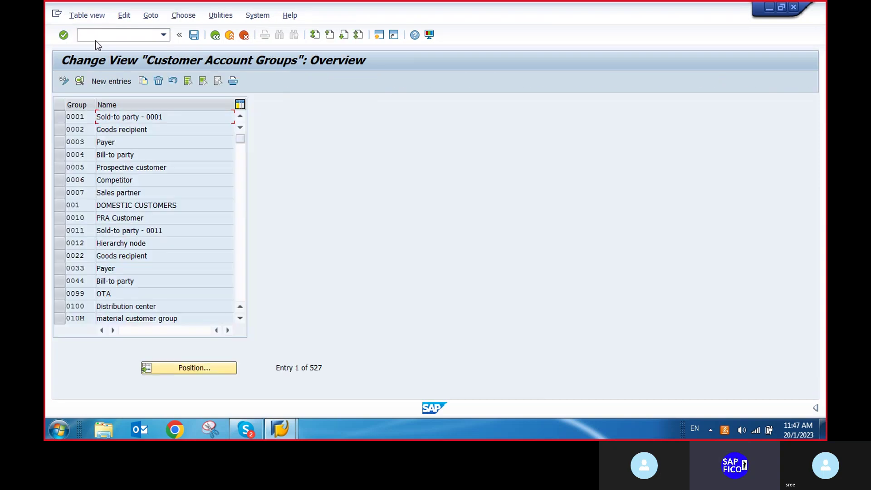
# Position the account group list at "de" and open the details of group DEDC, DOMESTIC CUSTOMER - DEP1
pyautogui.click(178, 368)
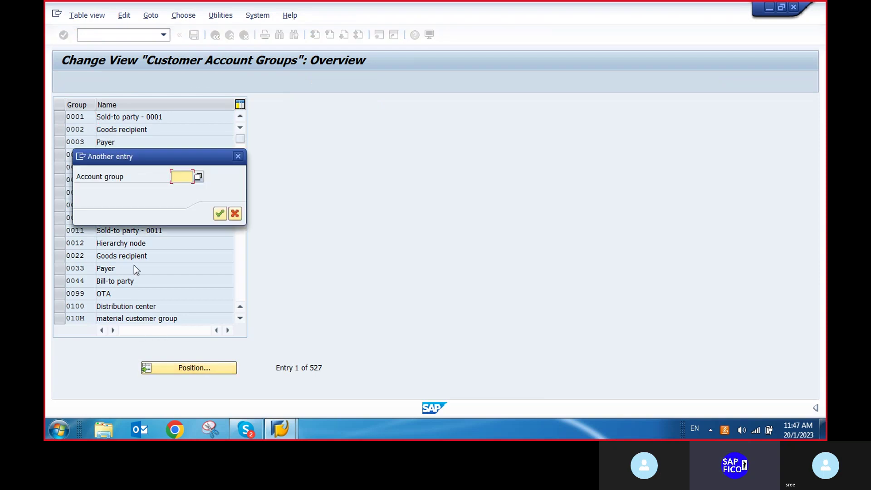
pyautogui.write('de')
pyautogui.press('Return')
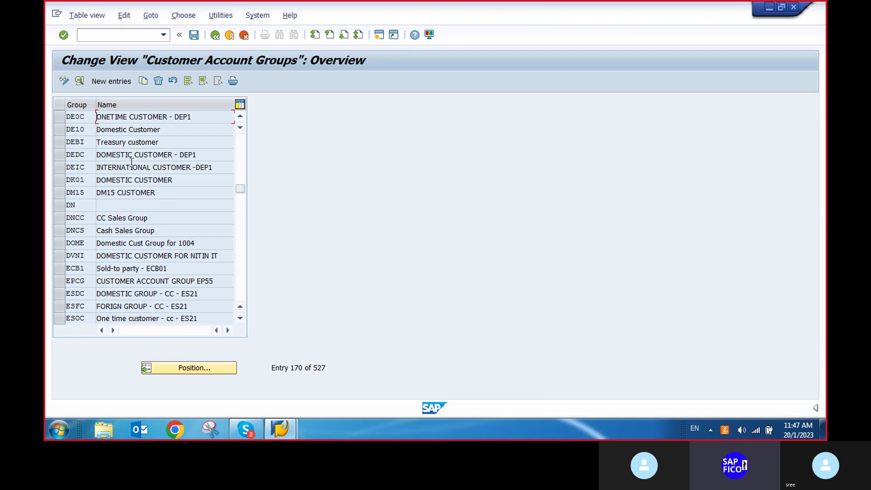
pyautogui.doubleClick(127, 154)
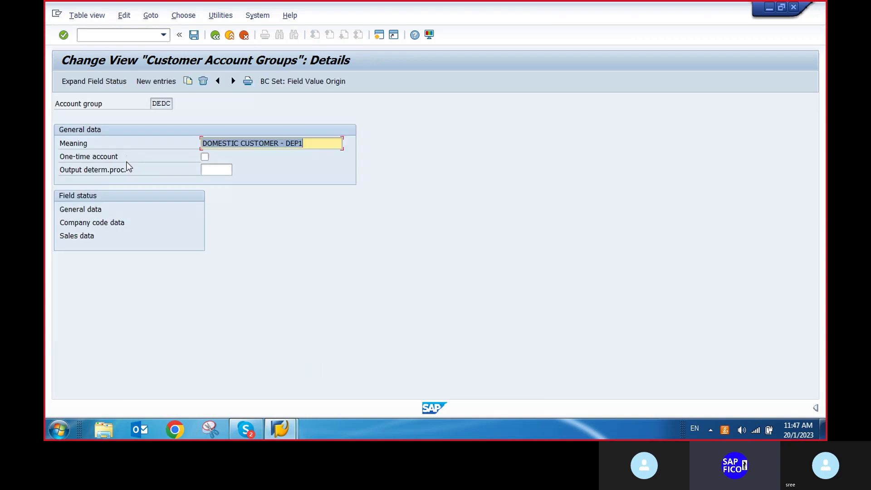
# Open the Payment transactions field status under the account group's company code data and save it
pyautogui.doubleClick(94, 222)
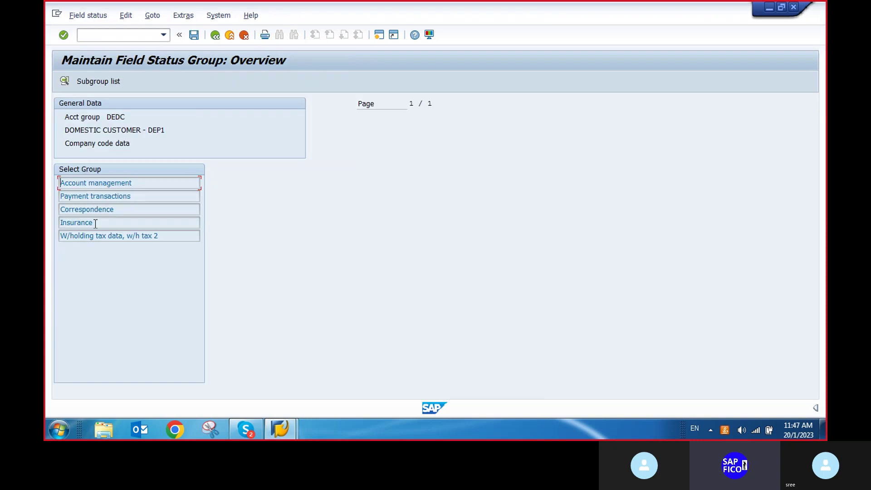
pyautogui.doubleClick(93, 196)
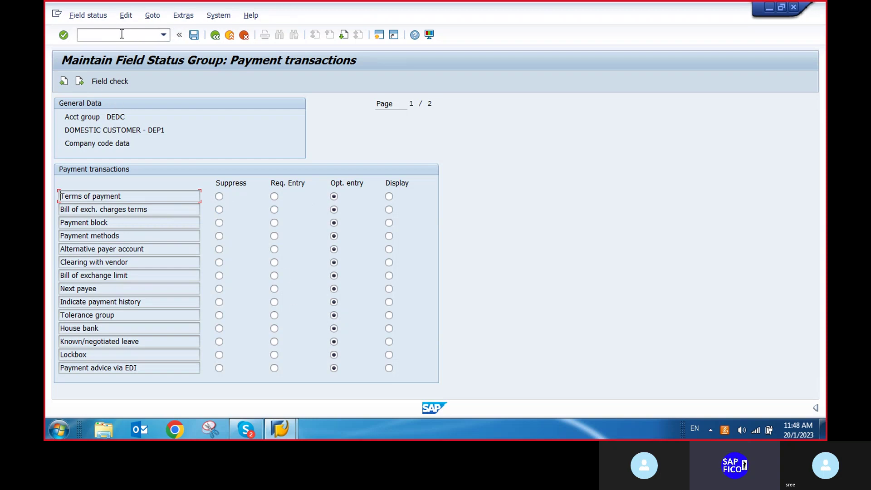
pyautogui.click(194, 36)
pyautogui.click(194, 36)
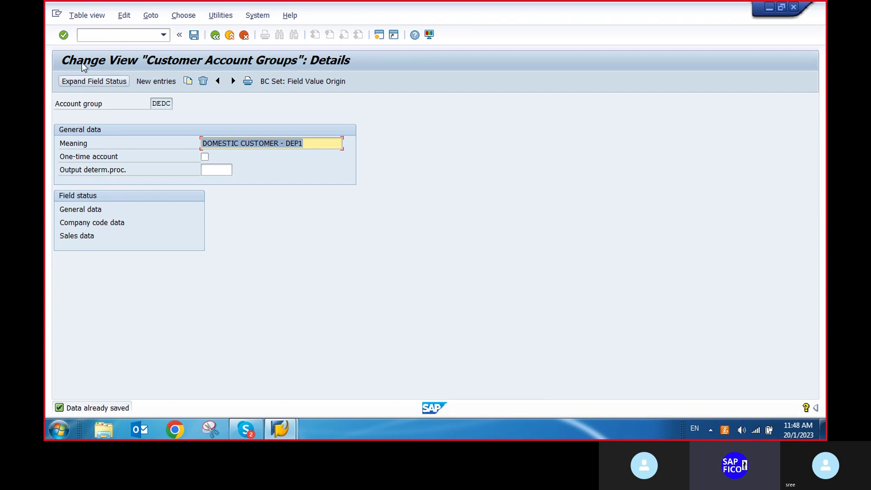
# Return to transaction XD02 and recheck the payment transaction fields of customer EXCEL in company code DEP1
pyautogui.click(97, 35)
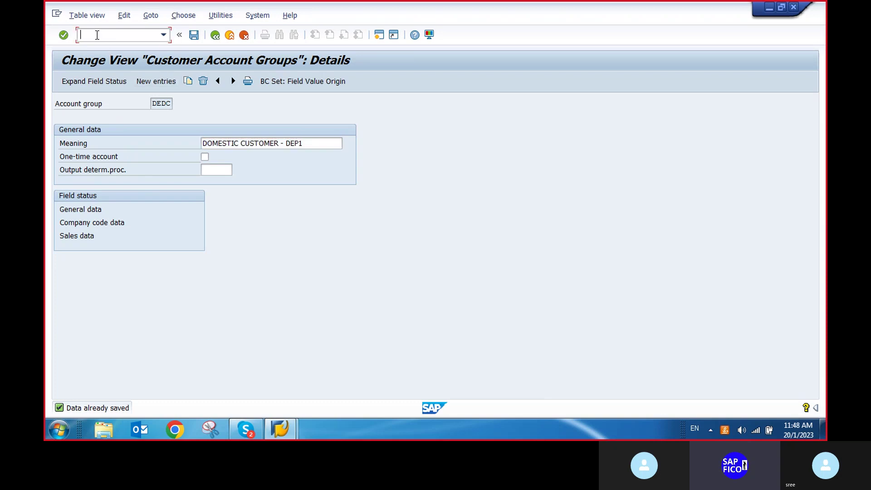
pyautogui.write('/')
pyautogui.write('xd02')
pyautogui.press('Return')
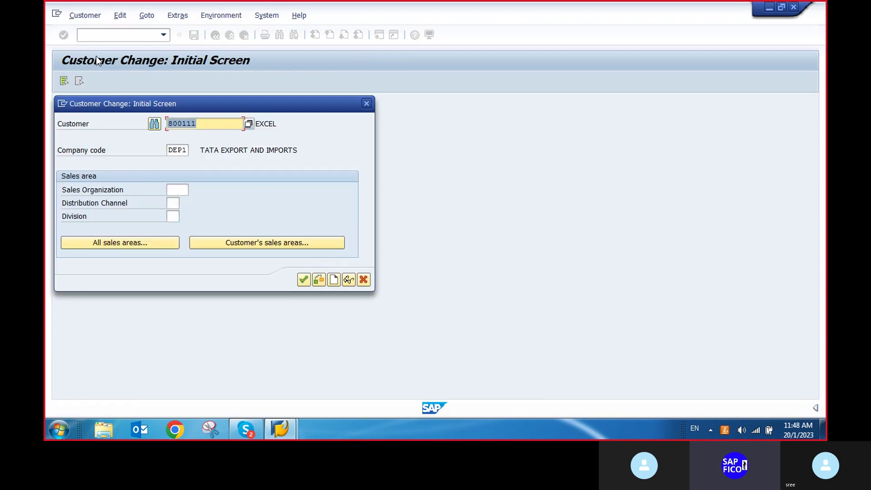
pyautogui.click(303, 284)
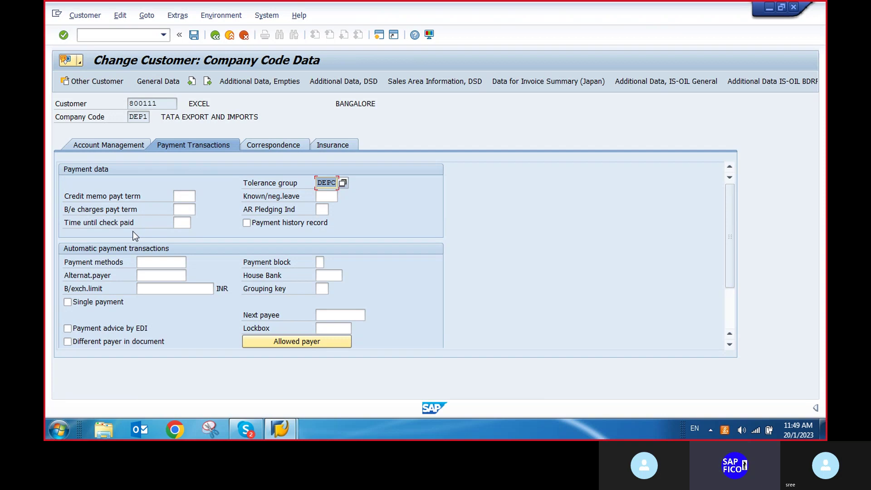
# Exit the customer record with /n and open the customer activity-dependent field selection with transaction ob20
pyautogui.click(110, 35)
pyautogui.write('/n')
pyautogui.press('Return')
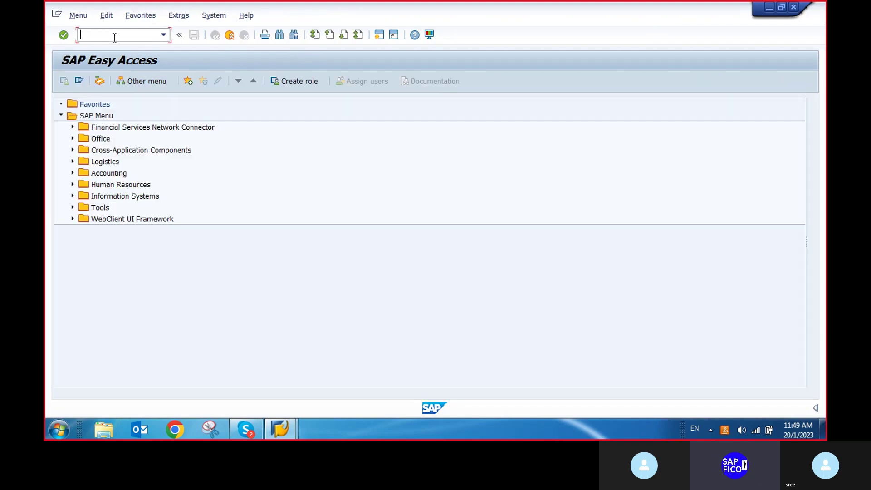
pyautogui.write('ob20')
pyautogui.press('Return')
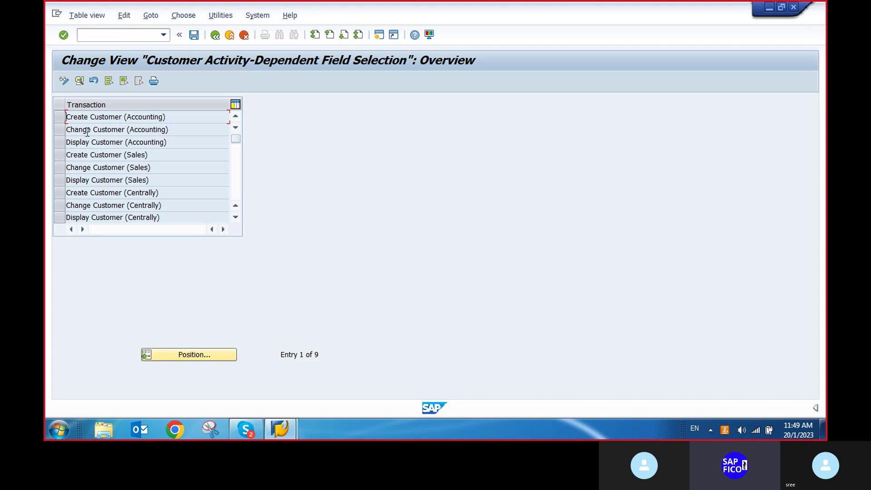
# Open the company code data field status for the Create Customer (Accounting) transaction
pyautogui.doubleClick(101, 116)
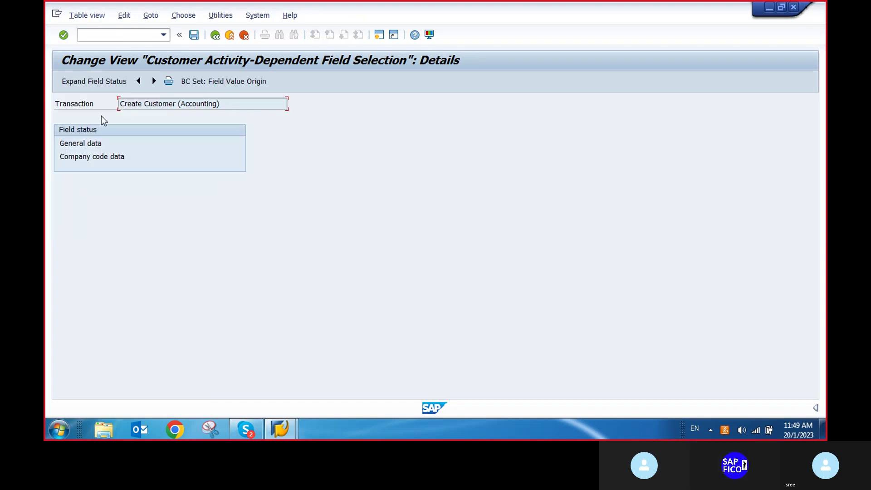
pyautogui.click(104, 159)
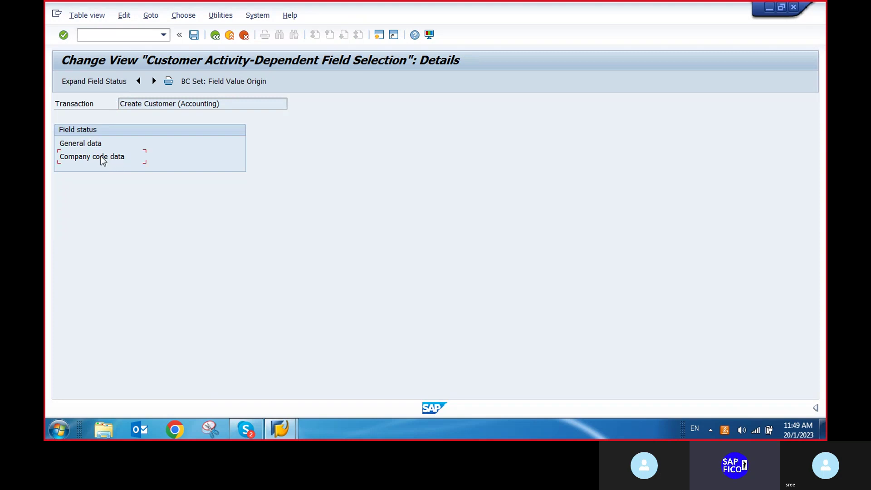
pyautogui.doubleClick(102, 157)
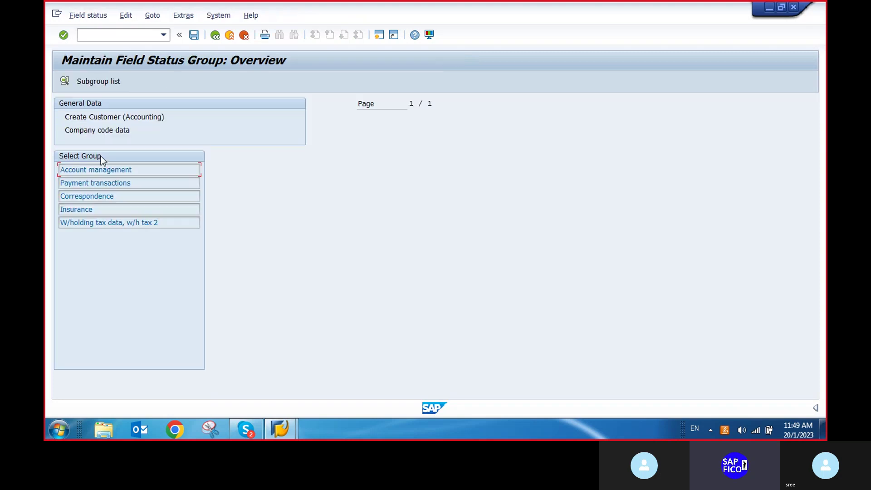
# Open the Payment transactions field status group, and start customer creation with transaction xd01 in a new session
pyautogui.doubleClick(108, 183)
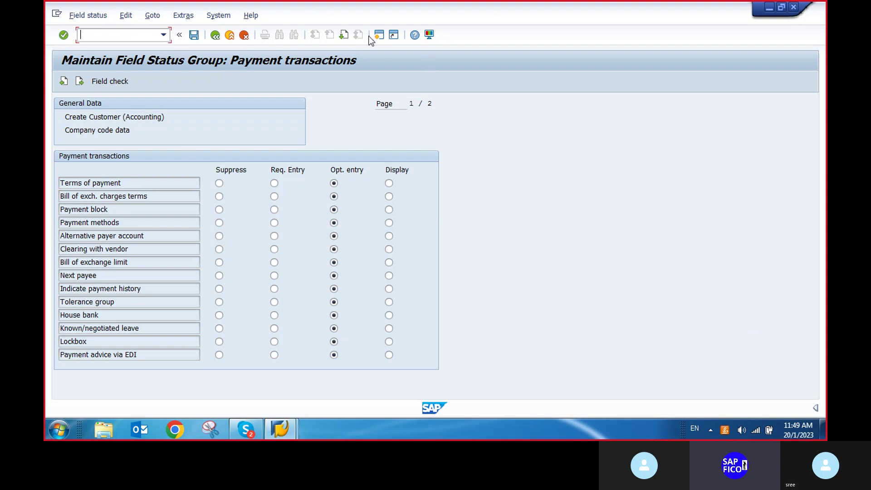
pyautogui.click(380, 35)
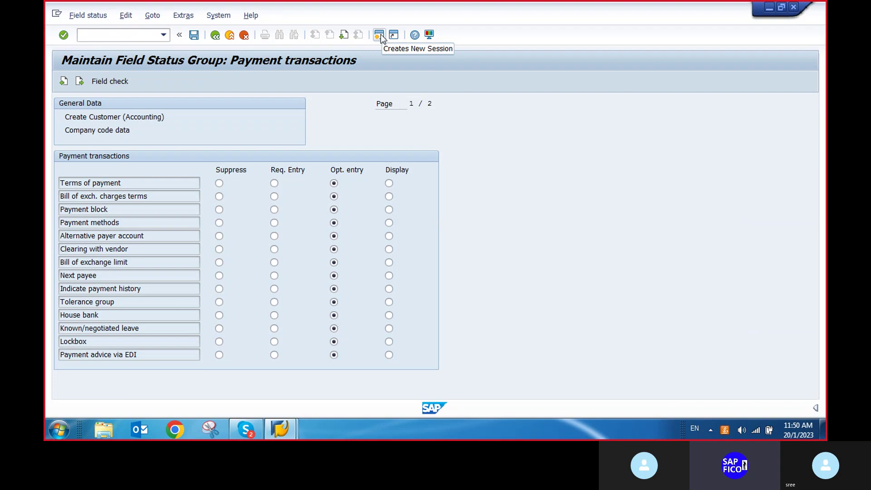
pyautogui.write('x')
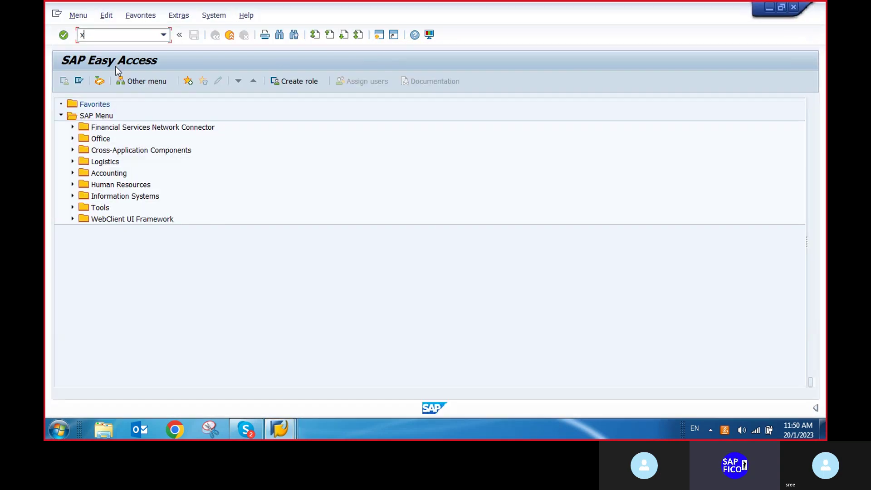
pyautogui.write('d01')
pyautogui.press('Return')
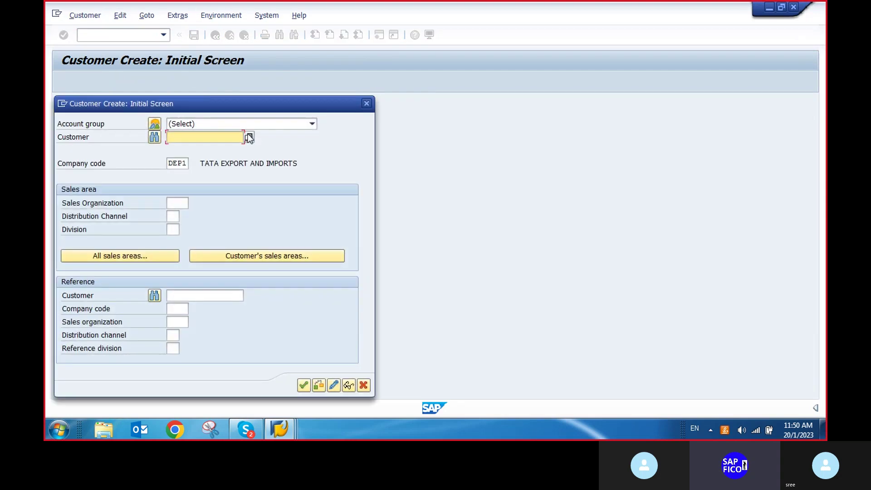
# Choose the account group DOMESTIC CUSTOMER - DEP1 for the new customer in company code DEP1 and proceed to its general data
pyautogui.click(313, 124)
pyautogui.scroll(-10, 294, 204)
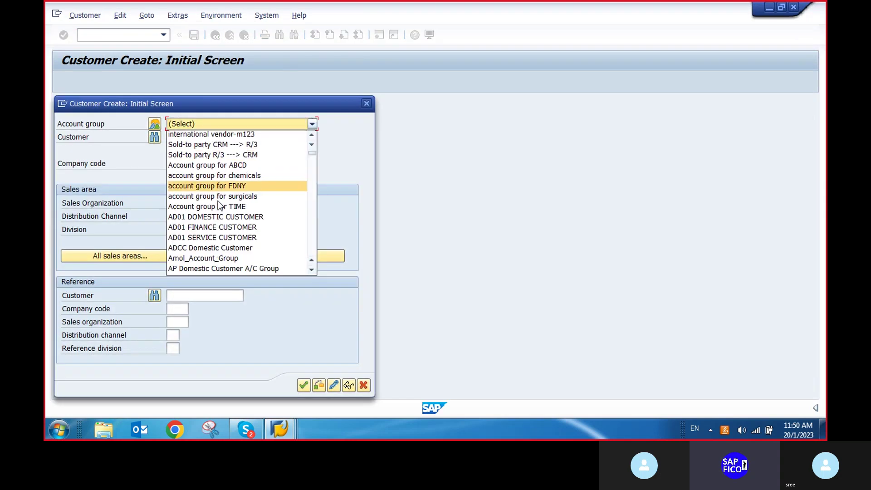
pyautogui.scroll(-12, 210, 212)
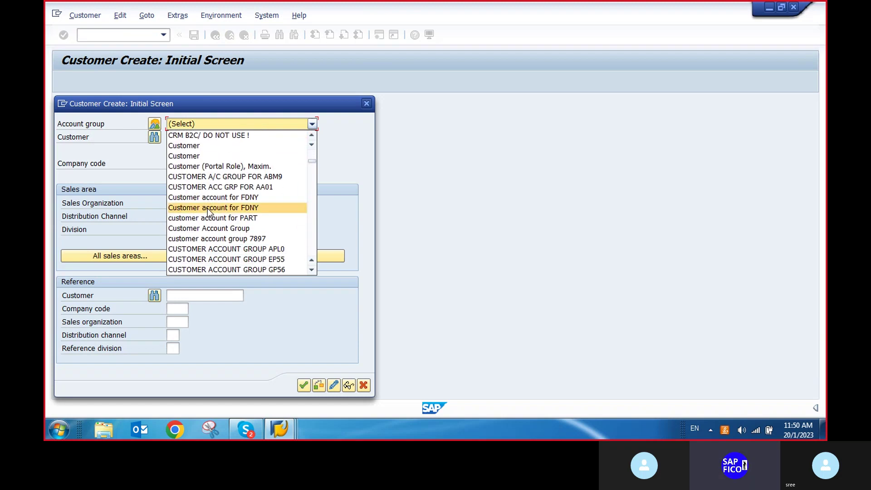
pyautogui.scroll(-5, 210, 212)
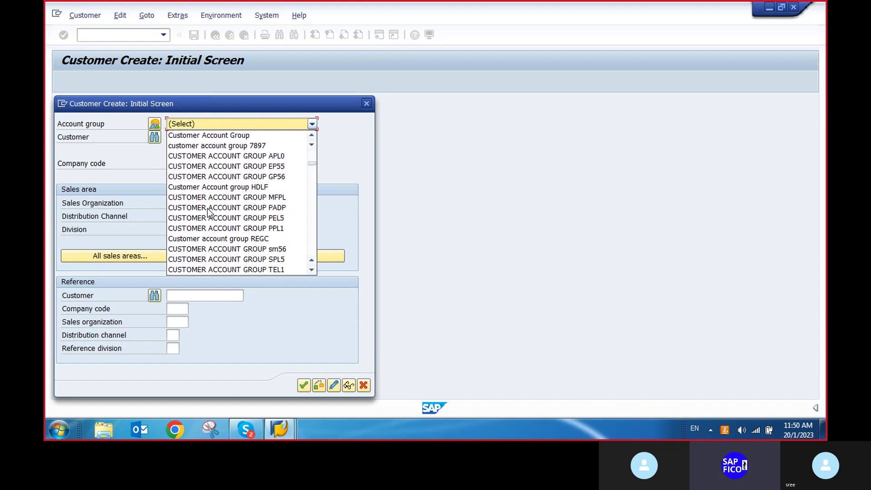
pyautogui.scroll(-12, 210, 213)
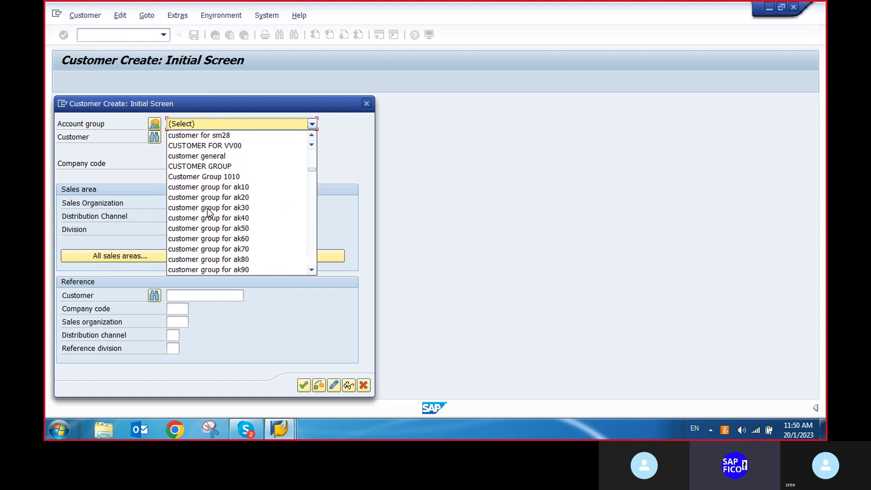
pyautogui.scroll(-12, 208, 212)
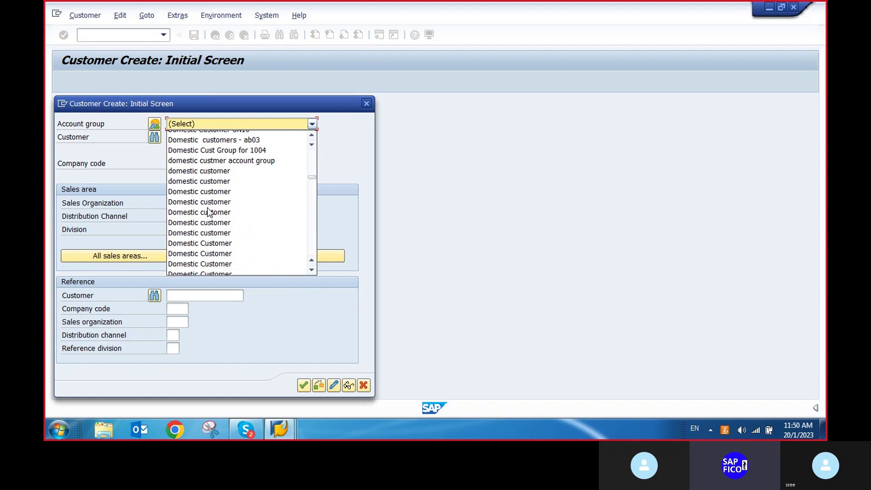
pyautogui.scroll(-3, 208, 212)
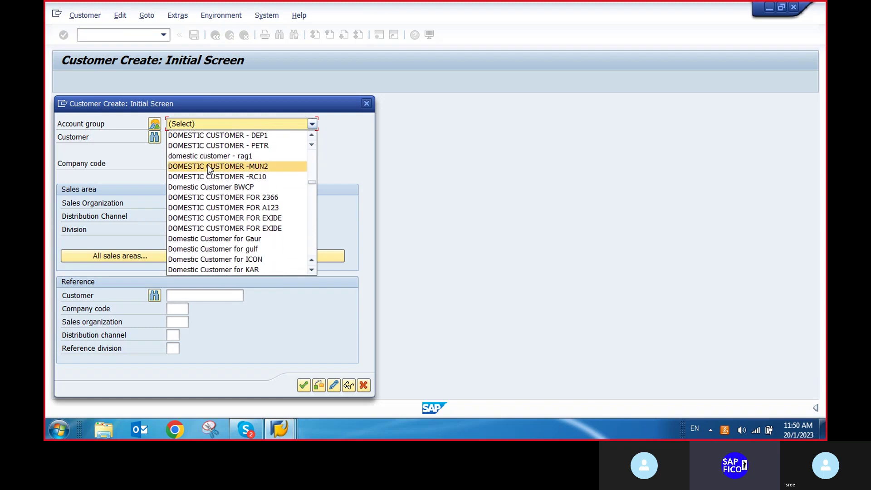
pyautogui.click(205, 135)
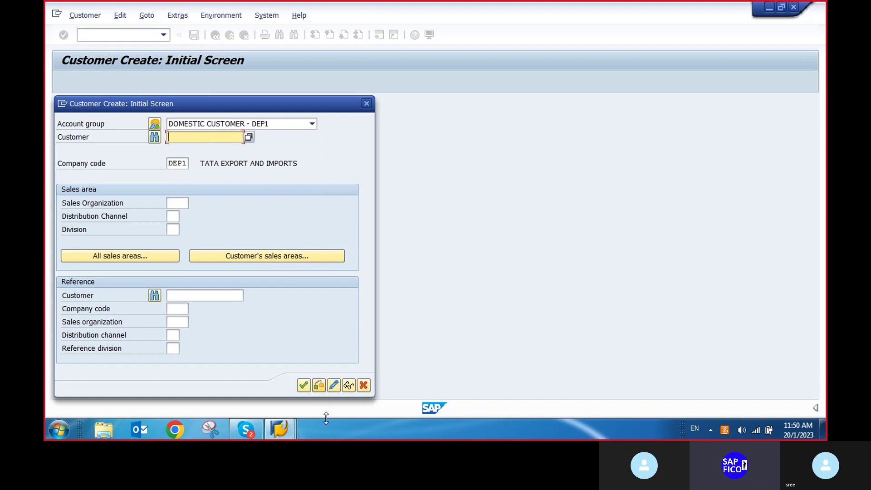
pyautogui.click(303, 387)
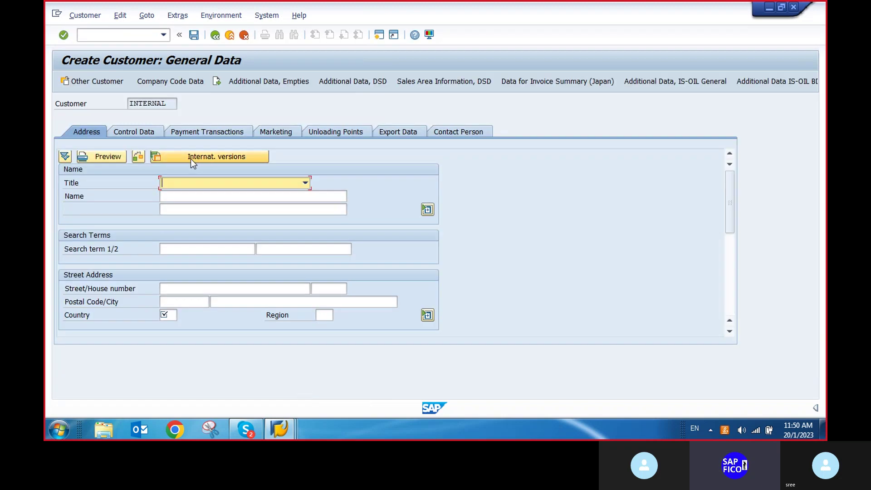
# Set the new customer's title to Company and the name to PROTON
pyautogui.click(306, 182)
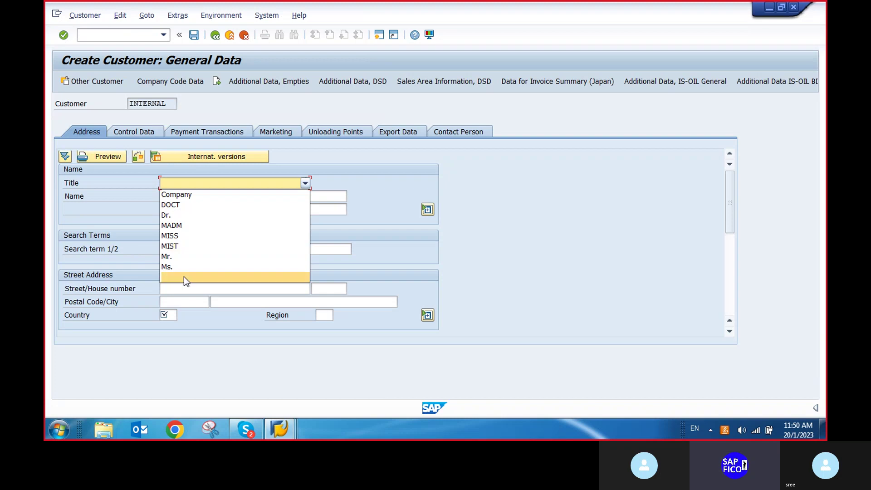
pyautogui.click(177, 194)
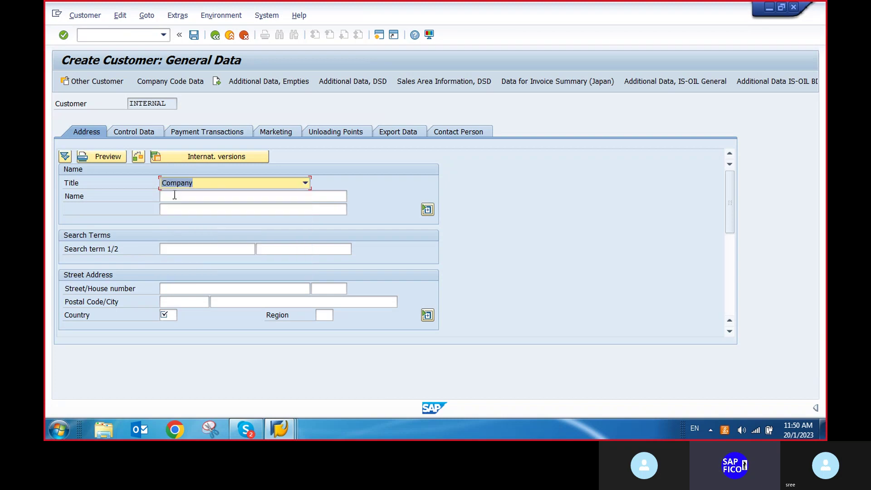
pyautogui.click(177, 196)
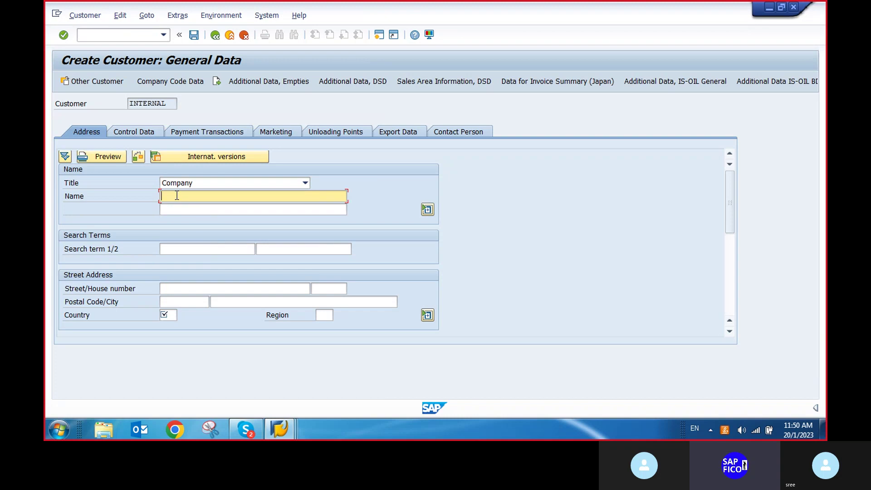
pyautogui.write('t')
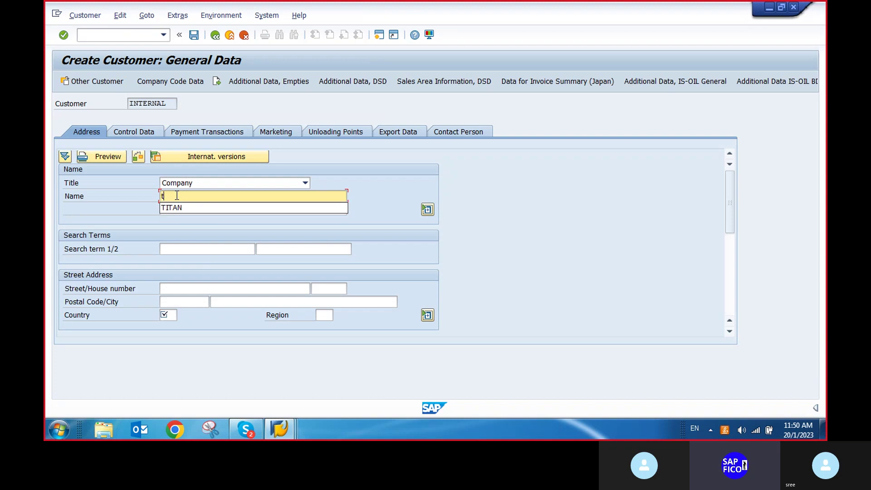
pyautogui.press('BackSpace')
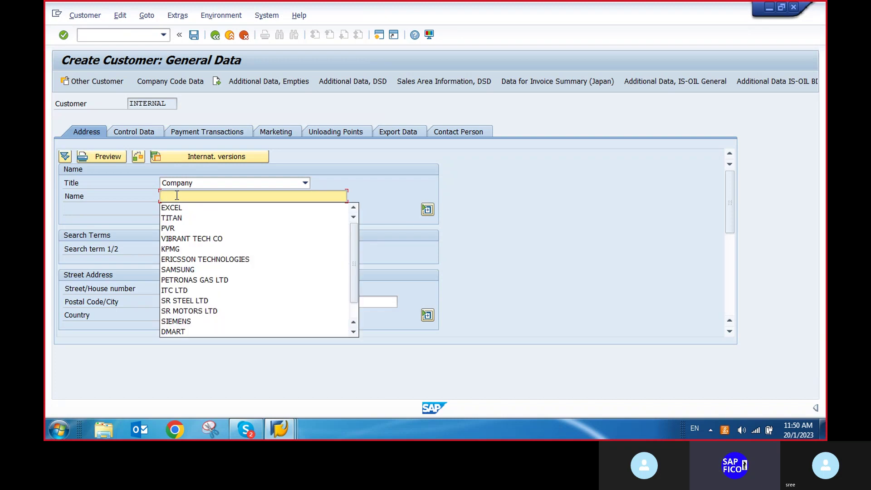
pyautogui.write('proto')
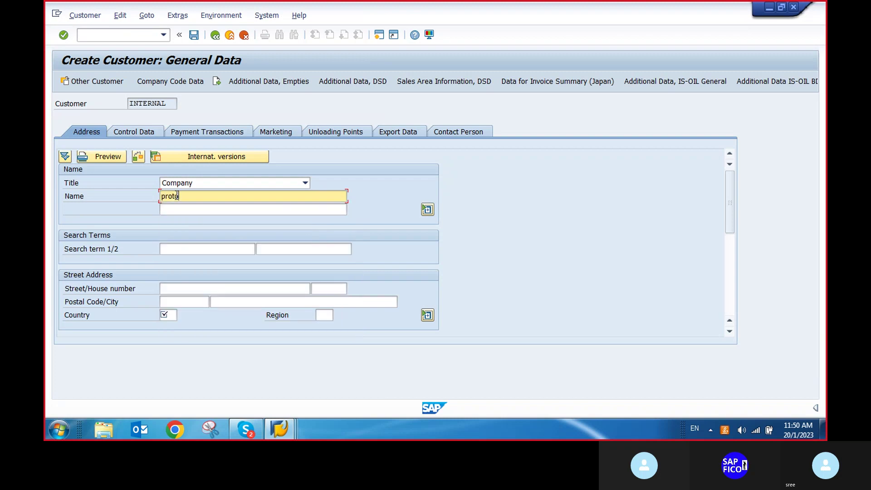
pyautogui.press('BackSpace')
pyautogui.press('BackSpace')
pyautogui.press('BackSpace')
pyautogui.press('BackSpace')
pyautogui.press('BackSpace')
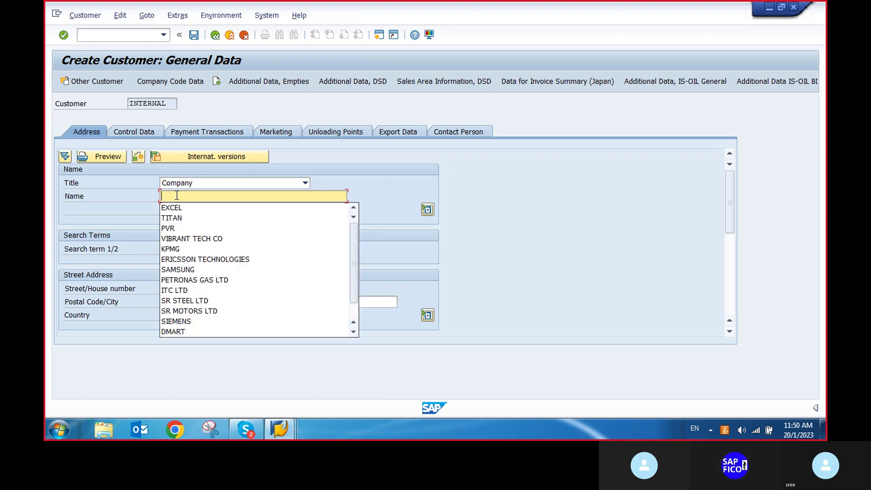
pyautogui.write('PROTON')
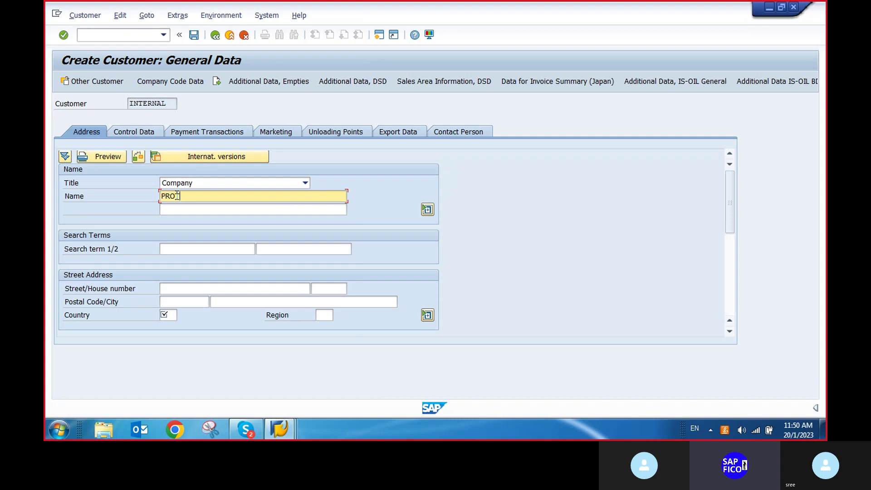
# Fill in the customer's street, postal code and city, with country IN and region 10
pyautogui.click(185, 287)
pyautogui.write('B')
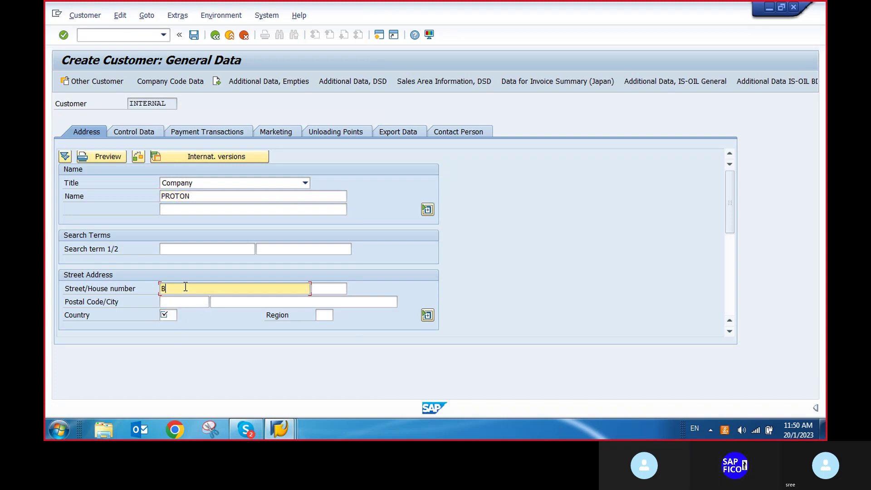
pyautogui.write('ANGALORE')
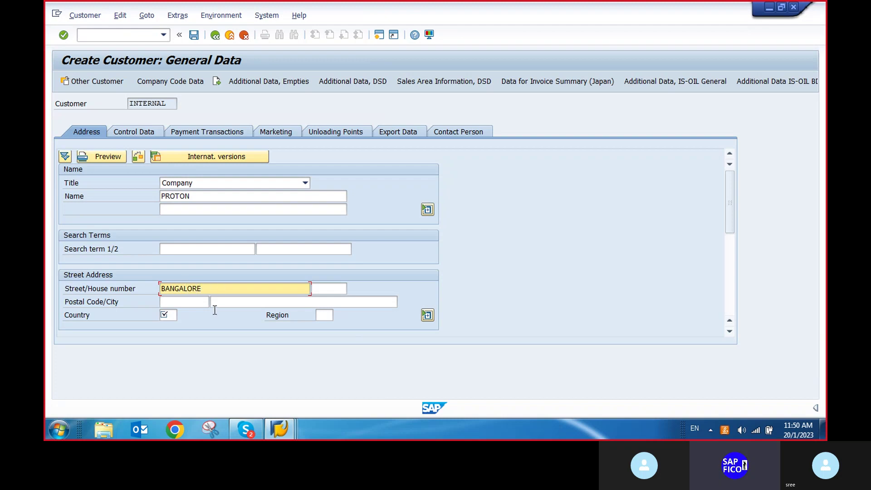
pyautogui.click(192, 302)
pyautogui.write('5600')
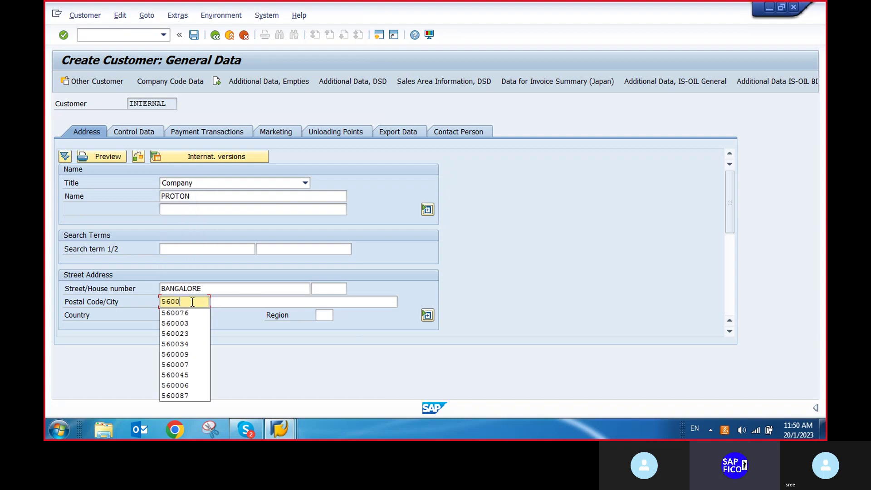
pyautogui.write('34')
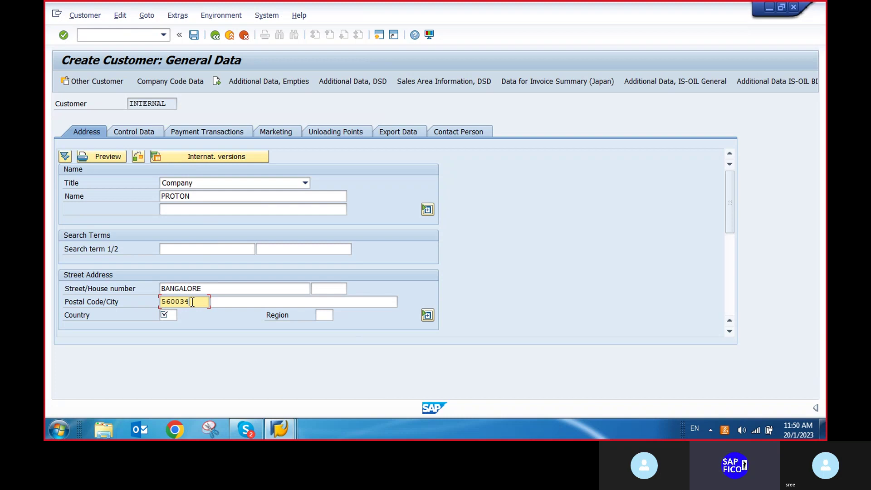
pyautogui.click(220, 301)
pyautogui.write('B')
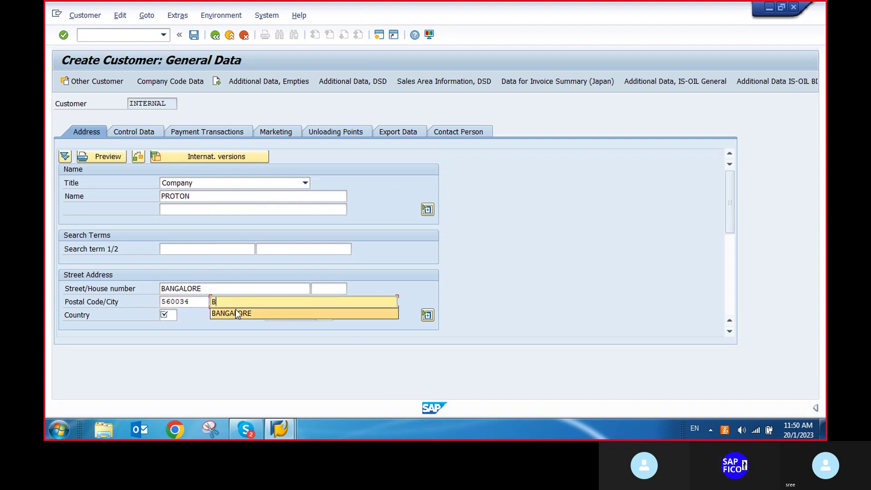
pyautogui.click(235, 311)
pyautogui.click(167, 314)
pyautogui.write('IN')
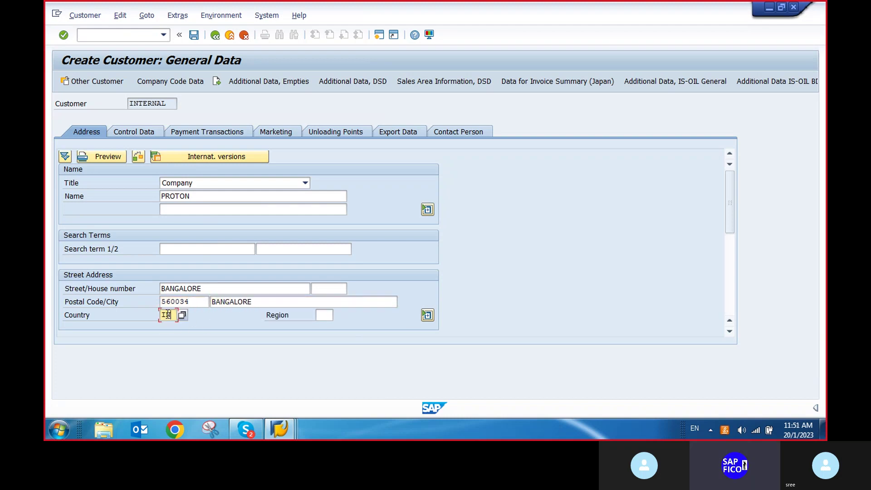
pyautogui.click(317, 314)
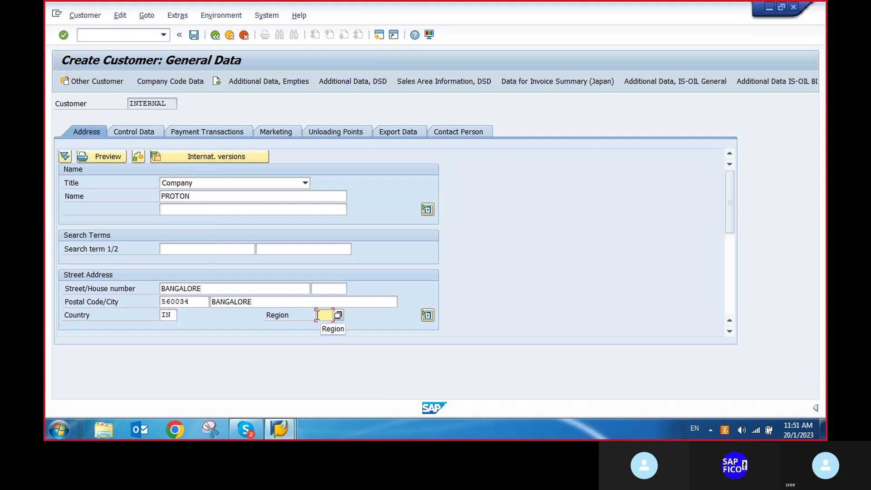
pyautogui.write('10')
# Enter the PO box number and its postal code in the customer's PO box address
pyautogui.moveTo(728, 198); pyautogui.dragTo(735, 238)
pyautogui.click(184, 250)
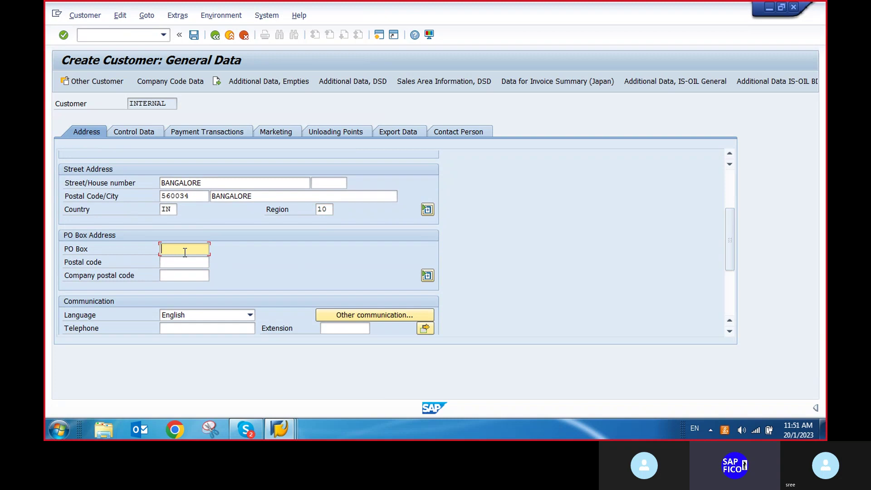
pyautogui.write('2-34')
pyautogui.click(181, 260)
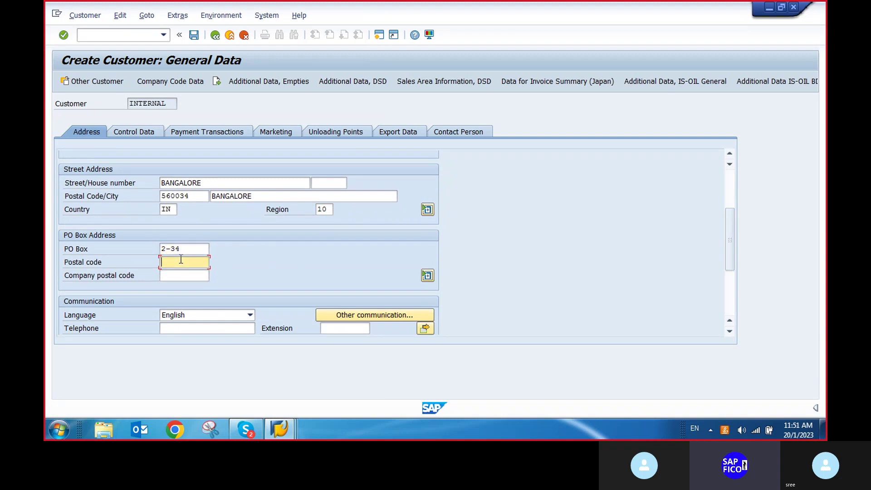
pyautogui.write('560')
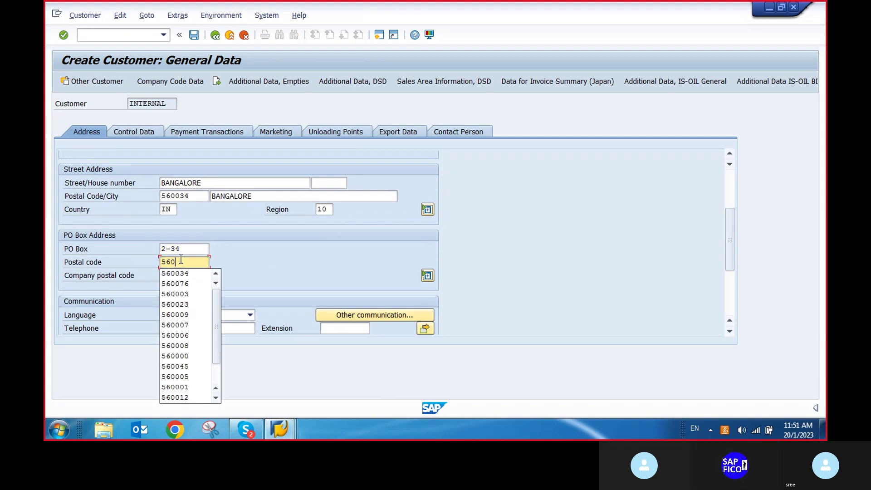
pyautogui.write('034')
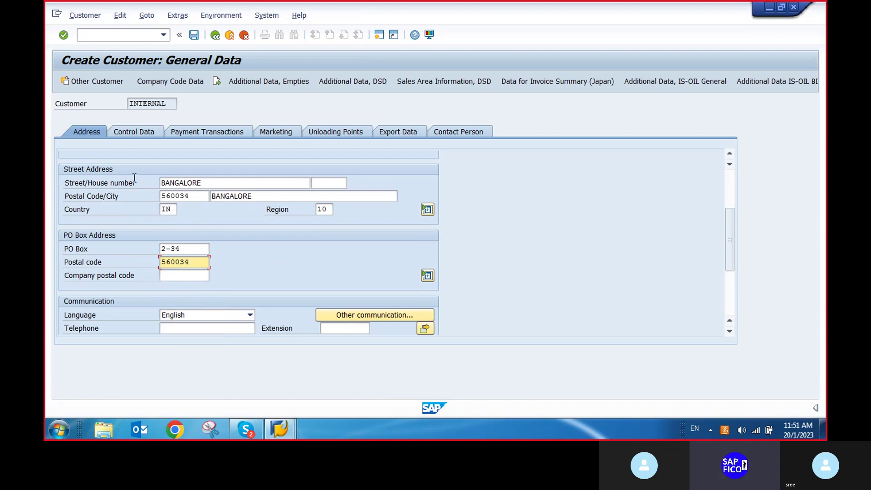
# In the customer's company code data, choose CUST RECON A/C as reconciliation account, with sort key 001 and cash management group E6
pyautogui.click(169, 81)
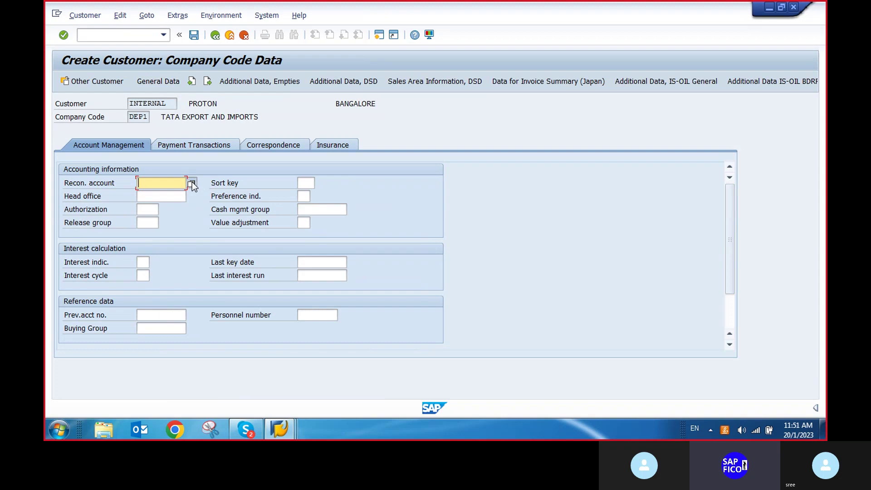
pyautogui.click(192, 182)
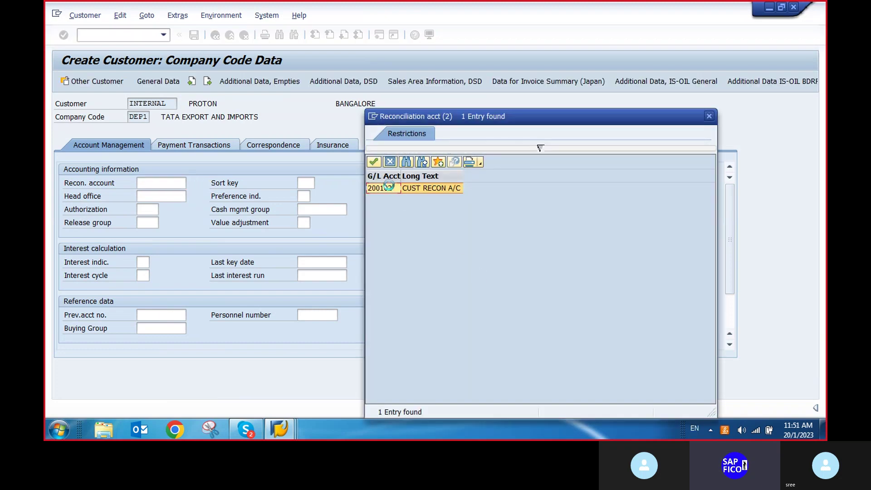
pyautogui.doubleClick(390, 187)
pyautogui.click(307, 186)
pyautogui.write('001')
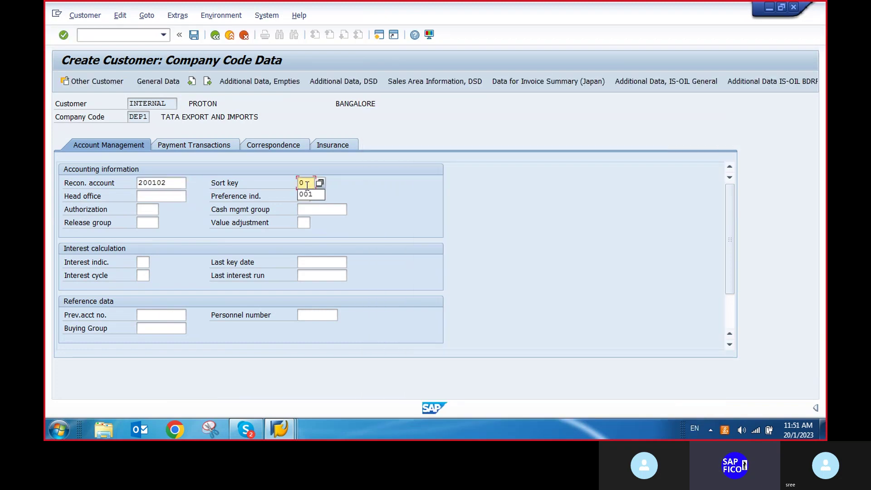
pyautogui.click(316, 208)
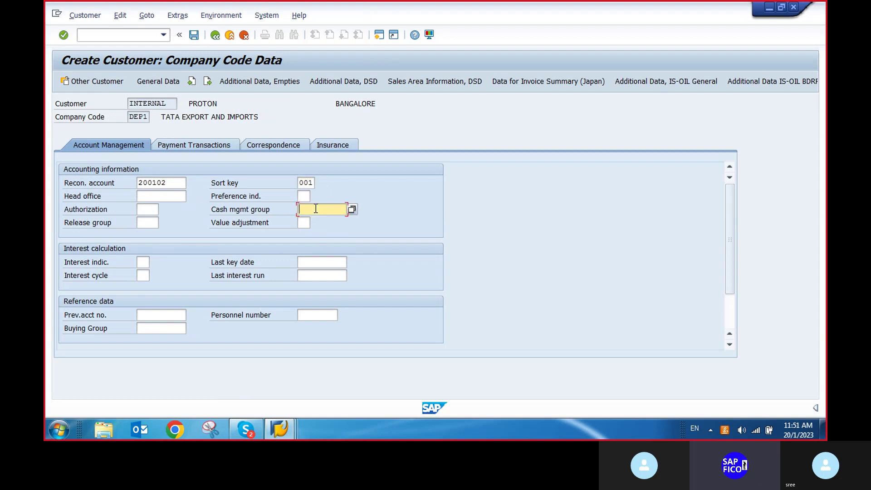
pyautogui.write('E4')
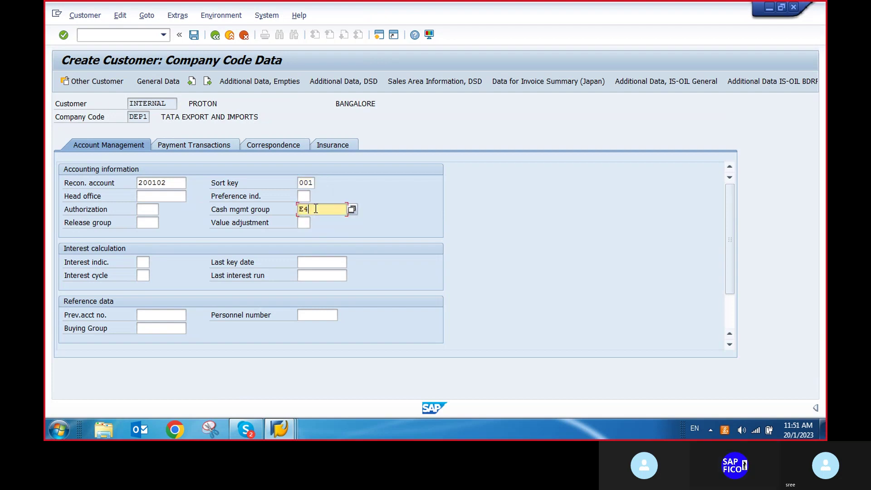
pyautogui.press('BackSpace')
pyautogui.write('6')
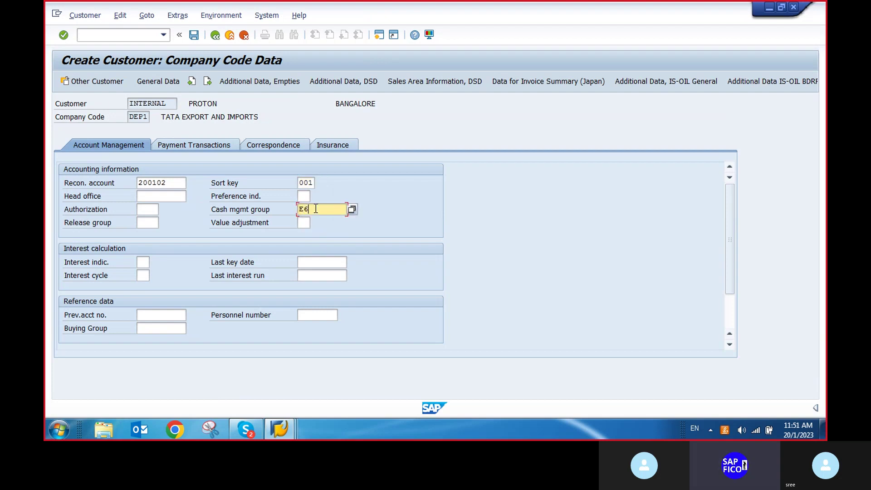
# Set the customer's terms of payment to 0001 and tolerance group to DEPC, then save the customer and leave customer creation
pyautogui.click(209, 143)
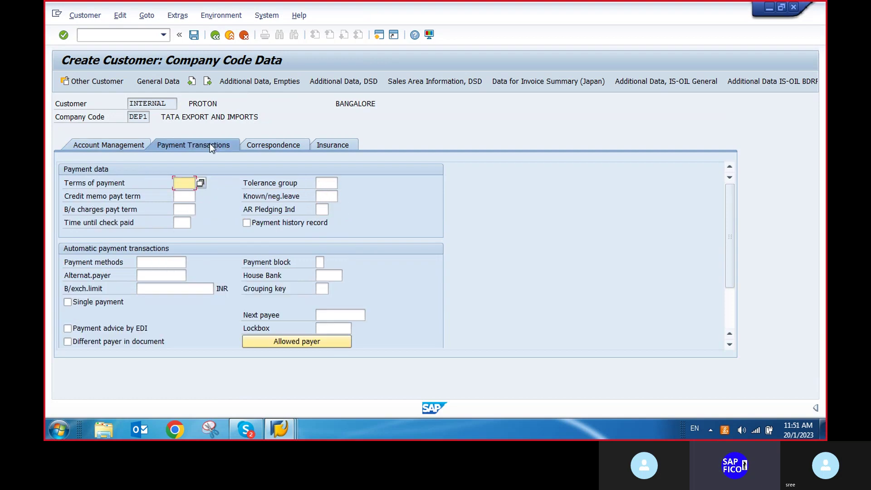
pyautogui.click(201, 183)
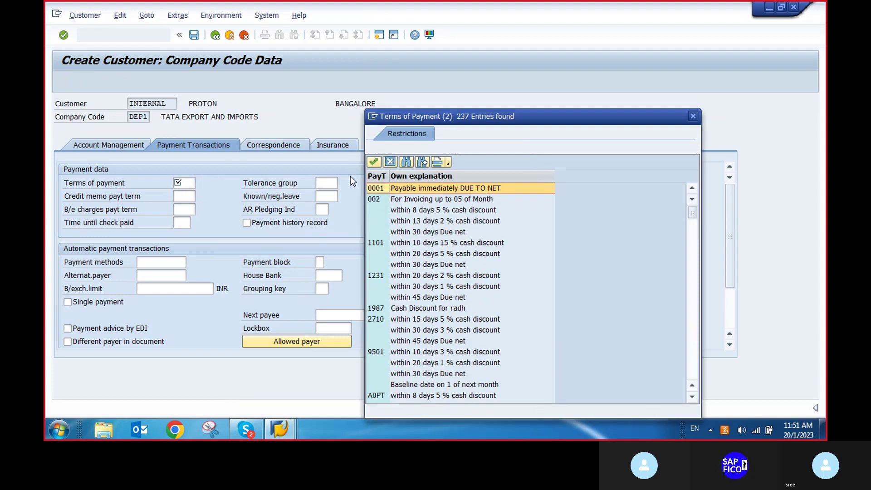
pyautogui.doubleClick(395, 189)
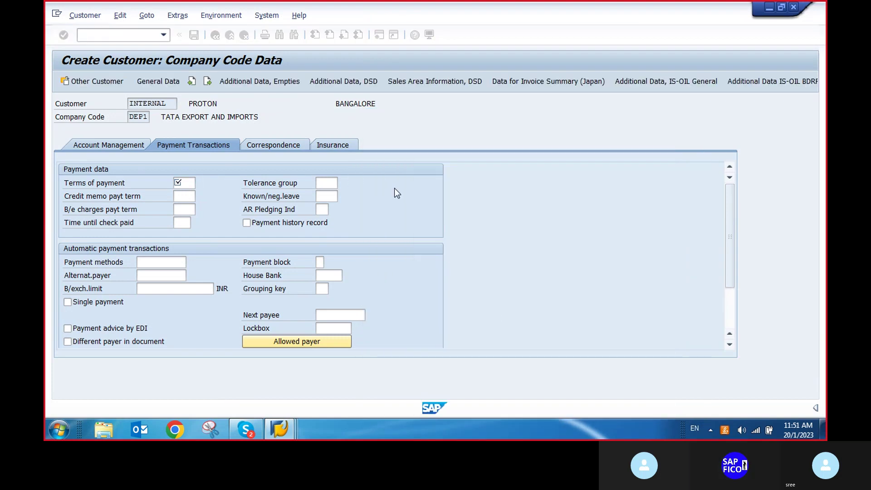
pyautogui.click(334, 182)
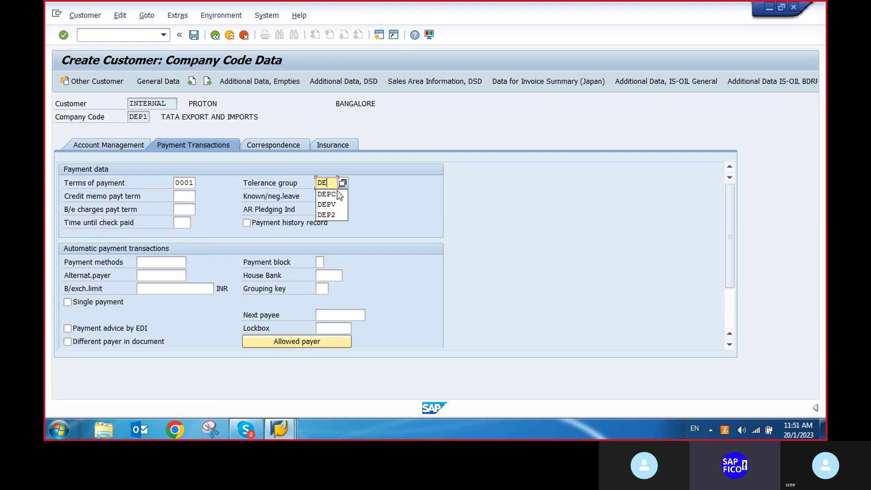
pyautogui.click(326, 202)
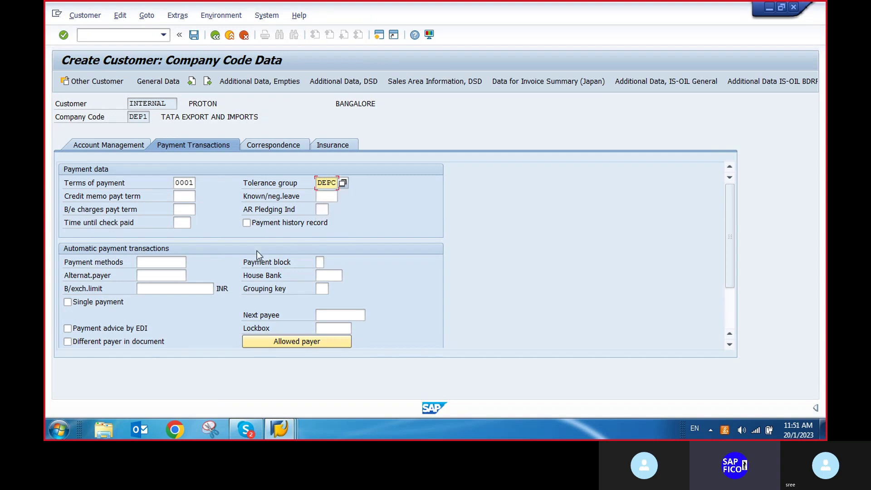
pyautogui.hotkey('shift', 'Tab')
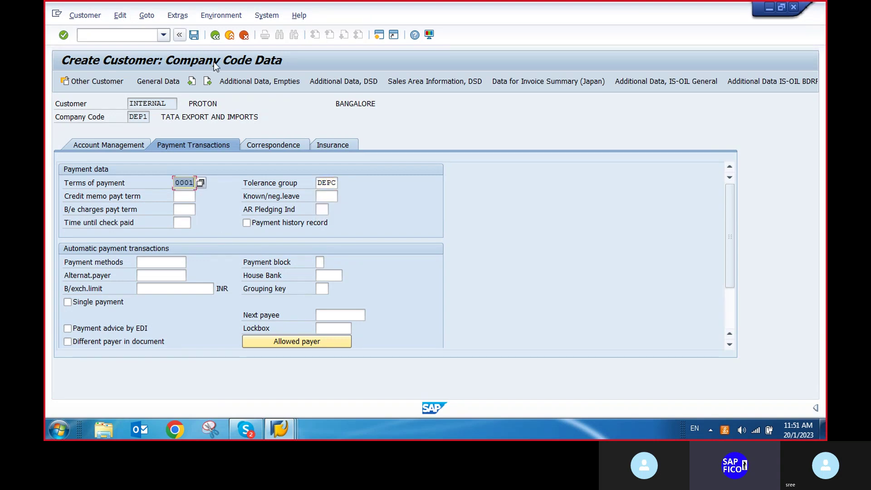
pyautogui.click(195, 38)
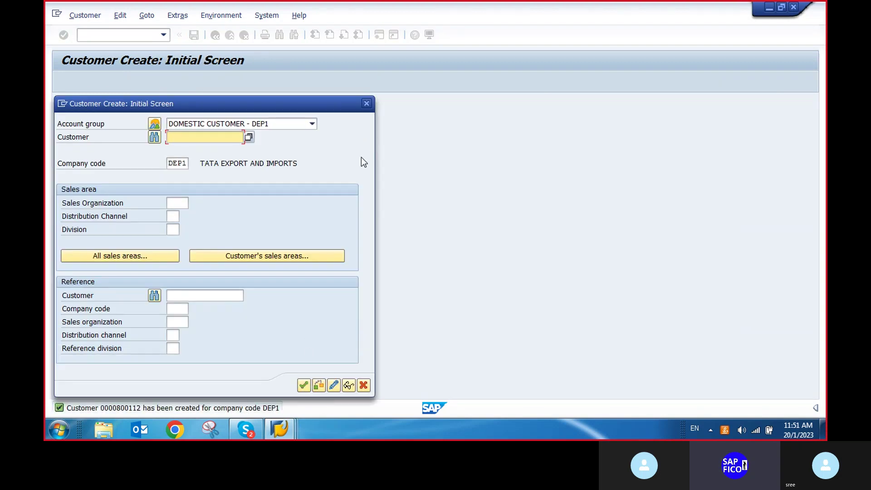
pyautogui.click(367, 104)
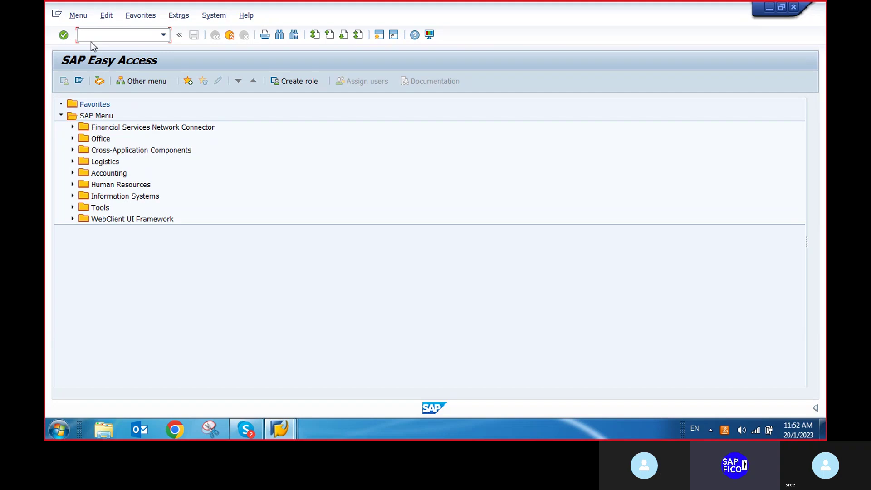
# Open customer PROTON in company code DEP1 with XD02 and check which payment data fields its company code data offers
pyautogui.write('XD02')
pyautogui.press('Return')
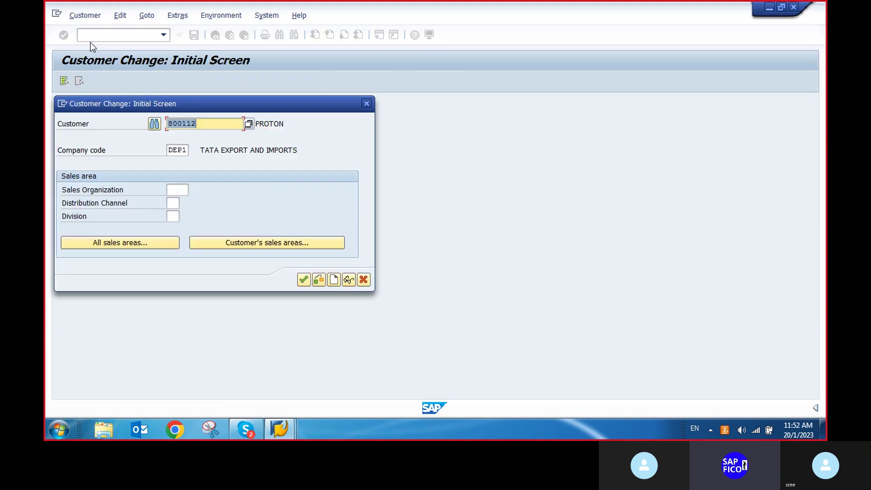
pyautogui.click(303, 280)
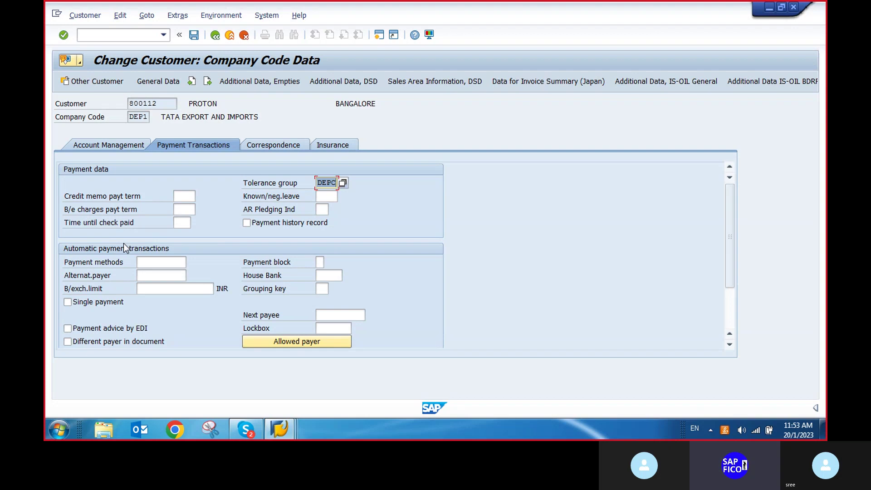
pyautogui.click(109, 32)
pyautogui.write('/n')
pyautogui.press('Return')
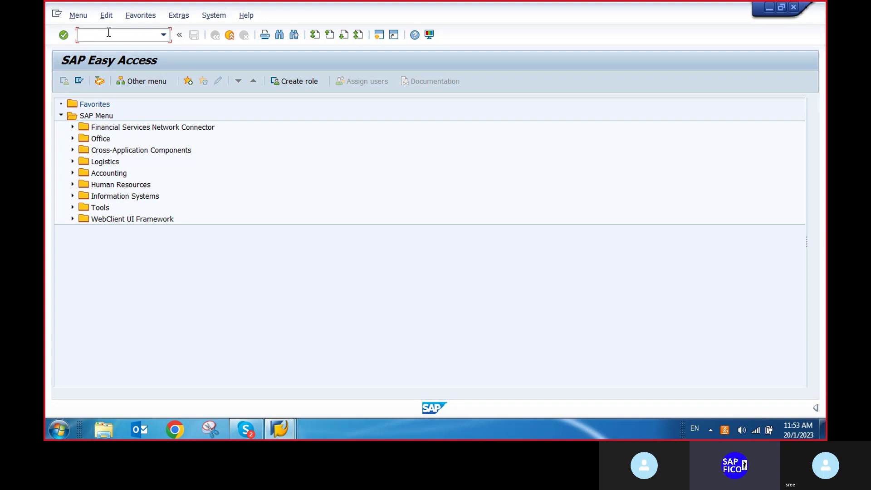
pyautogui.write('OB20')
pyautogui.press('Return')
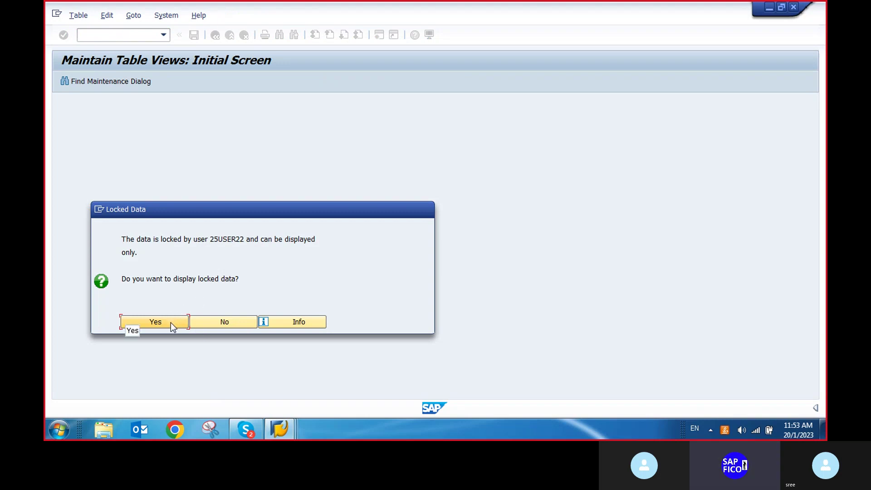
pyautogui.click(201, 320)
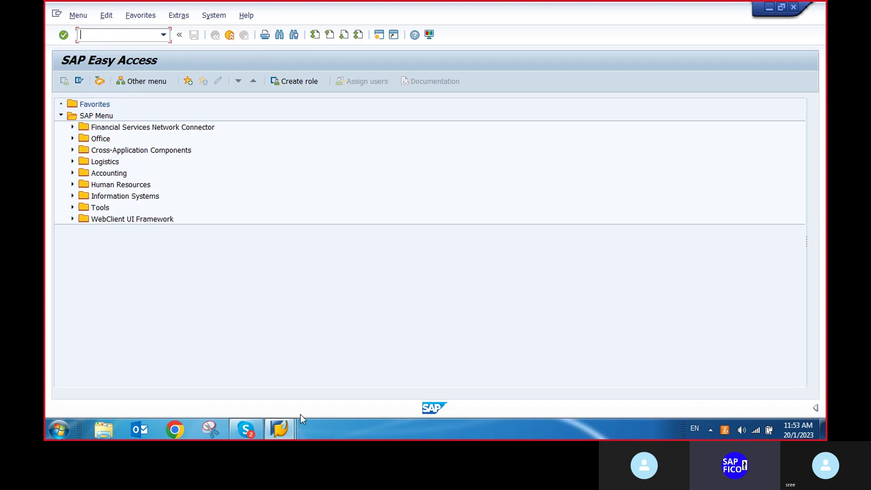
# Switch to the SAP session with the Create Customer (Accounting) field status and return to the overview of customer activity-dependent field selection
pyautogui.moveTo(279, 429)
pyautogui.click(290, 382)
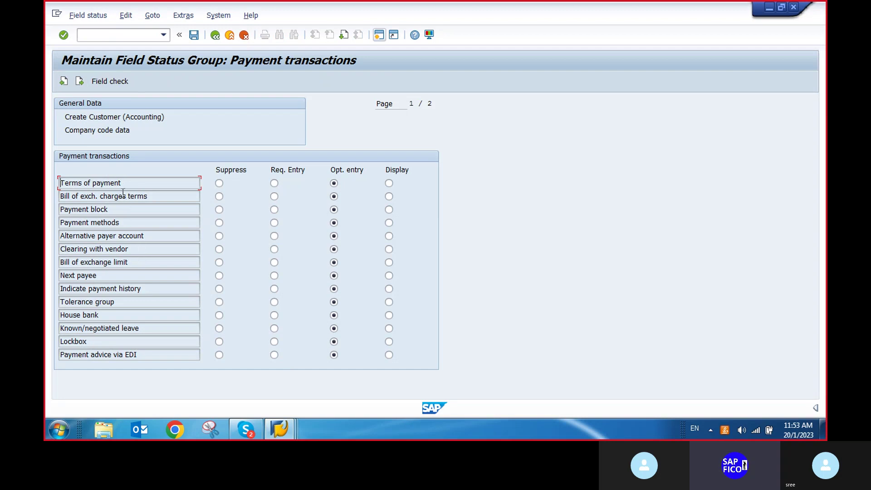
pyautogui.click(216, 35)
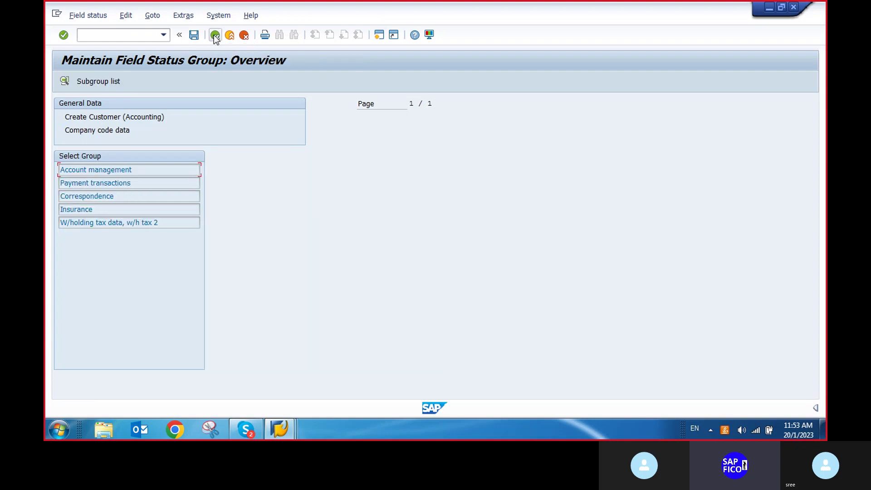
pyautogui.click(215, 35)
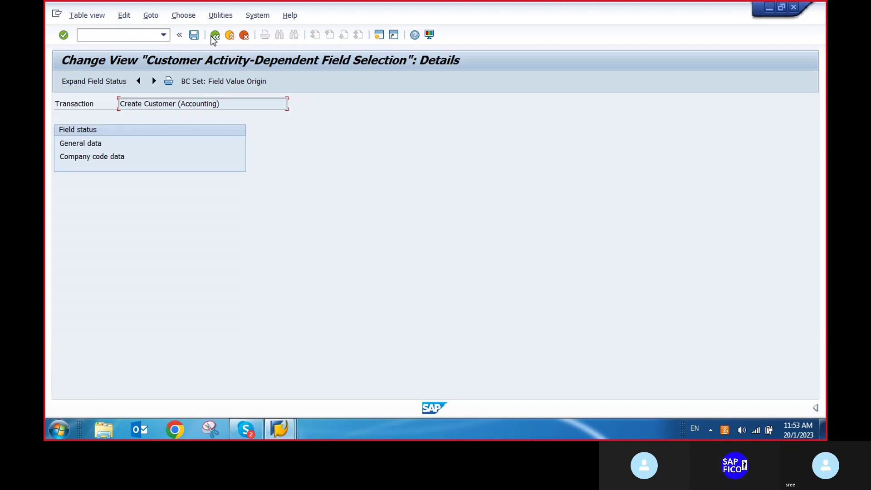
pyautogui.click(215, 35)
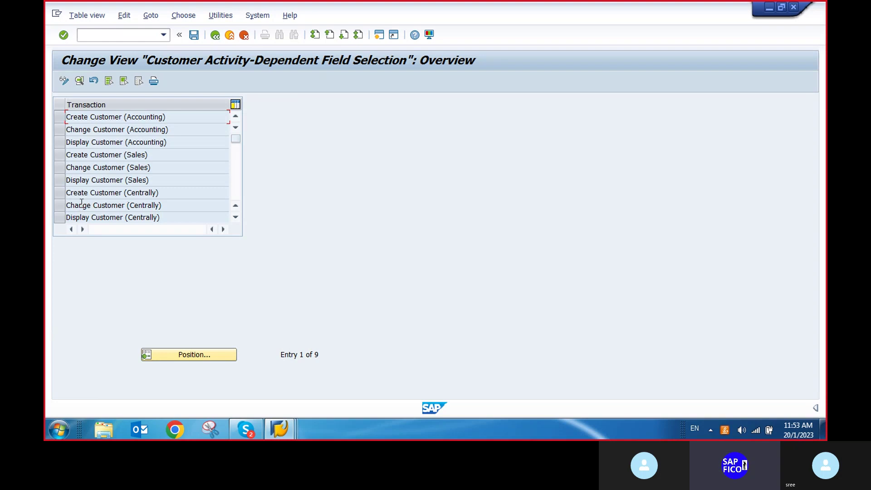
# Check the payment transactions field status in the company code data of Change Customer (Accounting), and return to the transaction overview
pyautogui.doubleClick(93, 131)
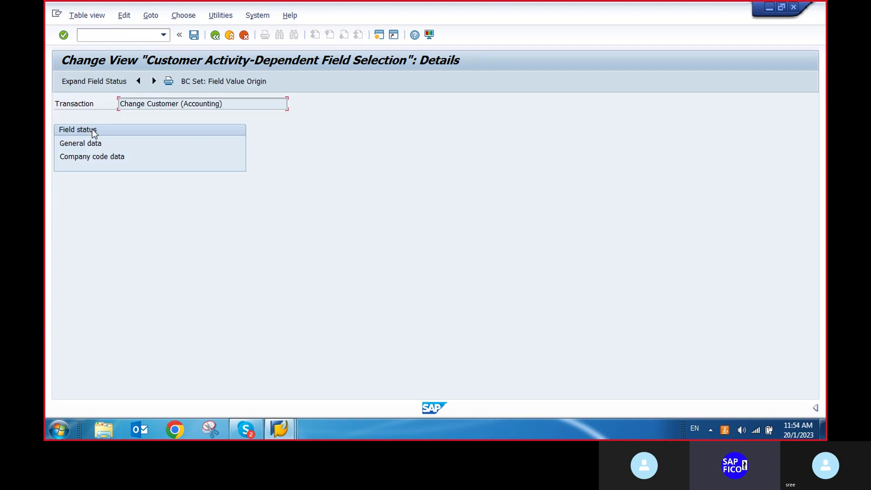
pyautogui.doubleClick(95, 156)
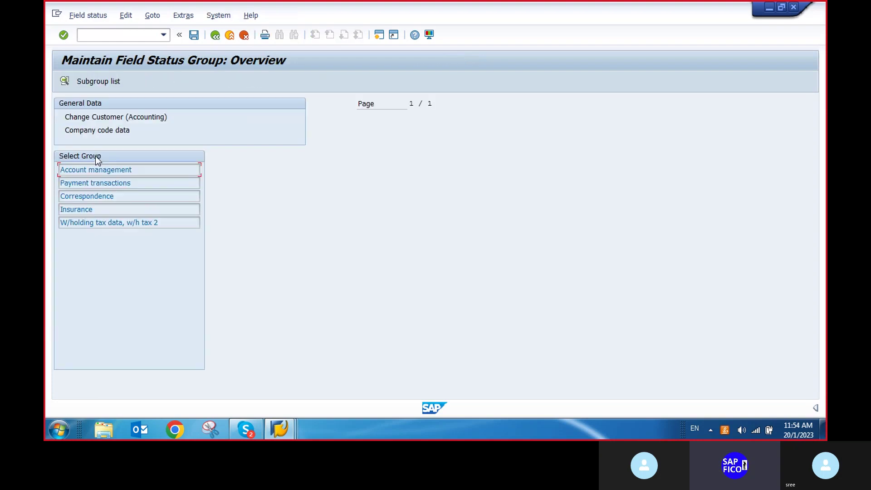
pyautogui.doubleClick(96, 183)
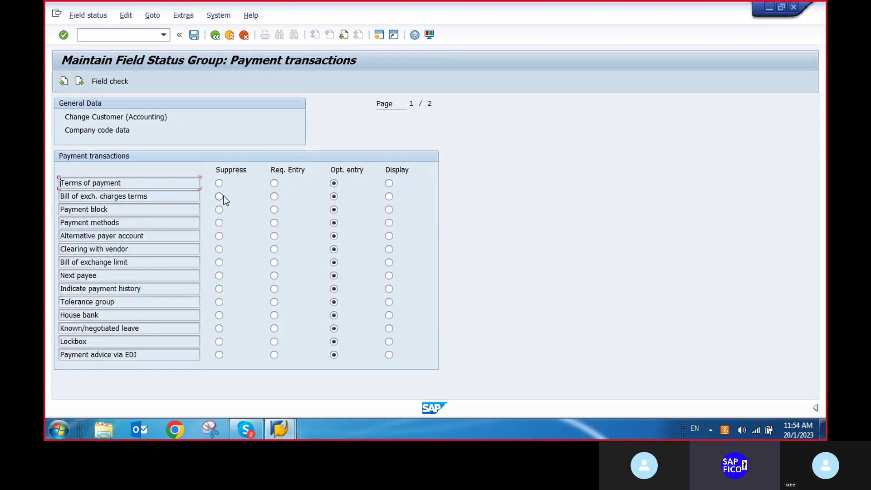
pyautogui.click(213, 36)
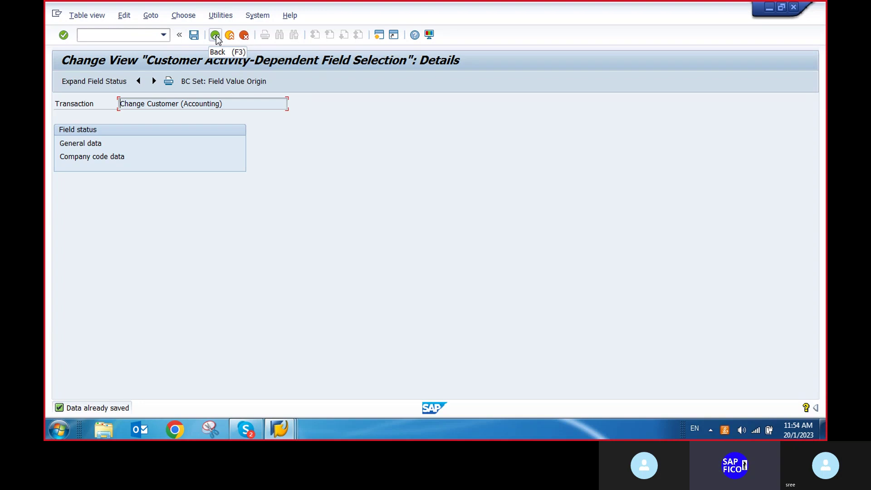
pyautogui.click(215, 35)
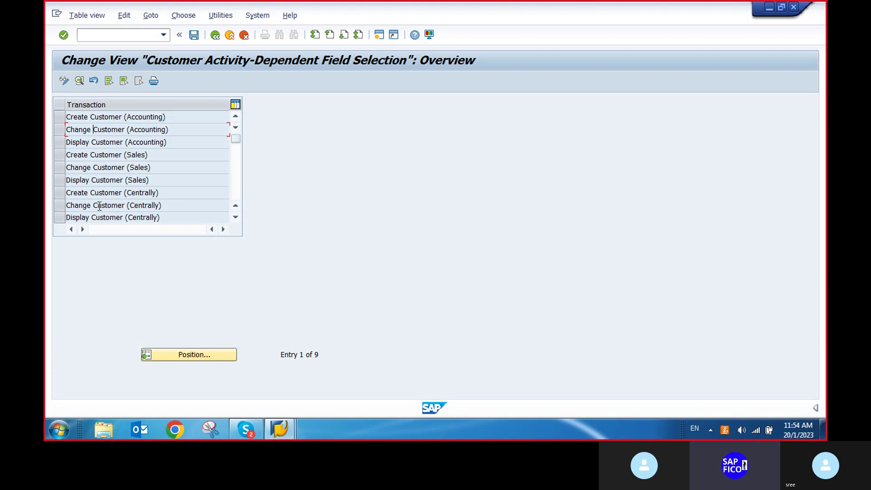
# For Change Customer (Centrally), set Terms of payment in the company code data's payment transactions to optional entry and save
pyautogui.doubleClick(99, 206)
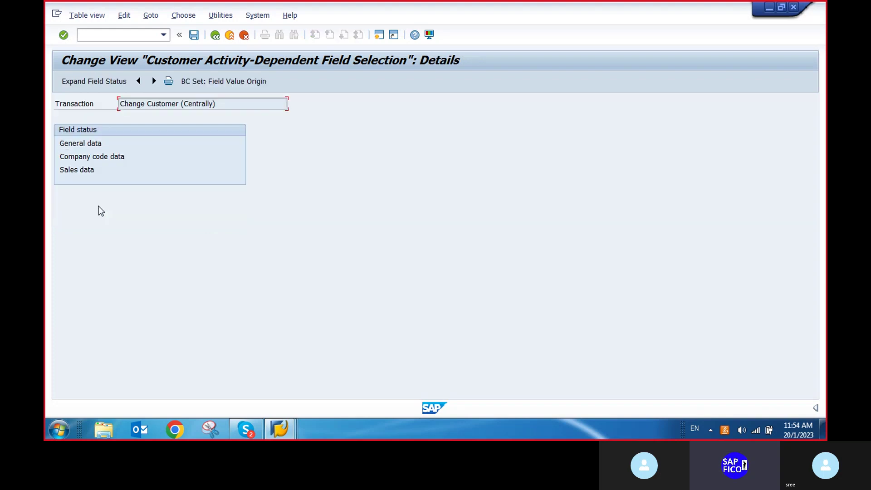
pyautogui.doubleClick(89, 157)
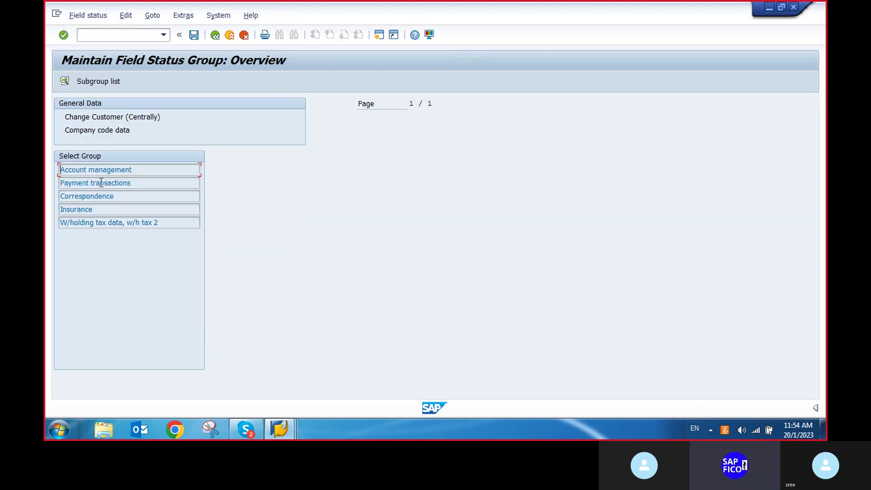
pyautogui.doubleClick(101, 182)
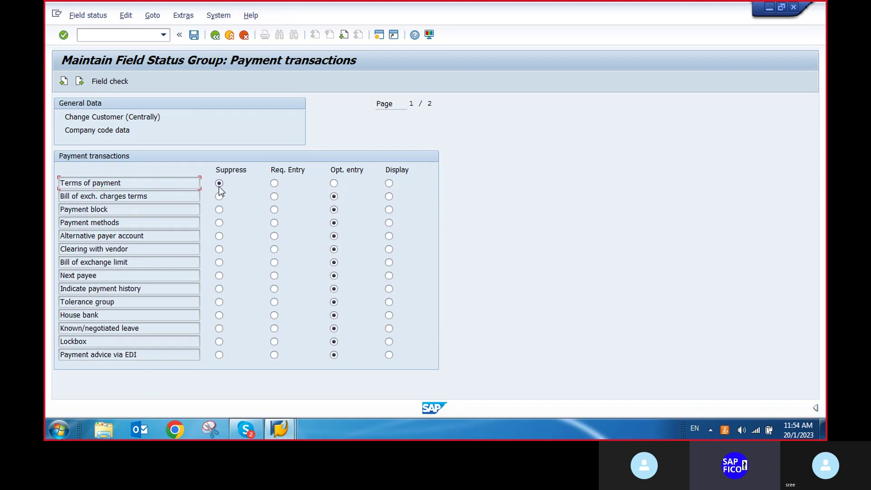
pyautogui.click(334, 184)
pyautogui.click(193, 36)
pyautogui.click(241, 214)
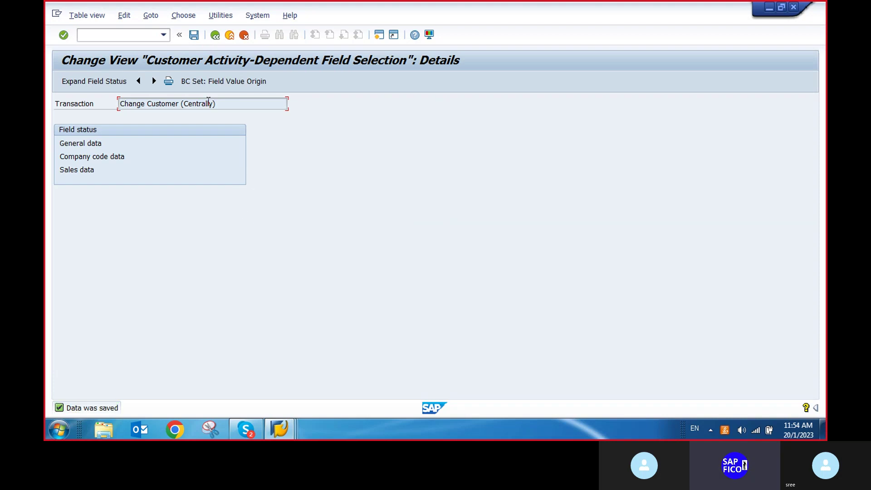
# Reopen customer PROTON in company code DEP1 with XD02 to check the terms of payment field in its payment transactions
pyautogui.click(90, 37)
pyautogui.write('/n')
pyautogui.press('Return')
pyautogui.write('XD02')
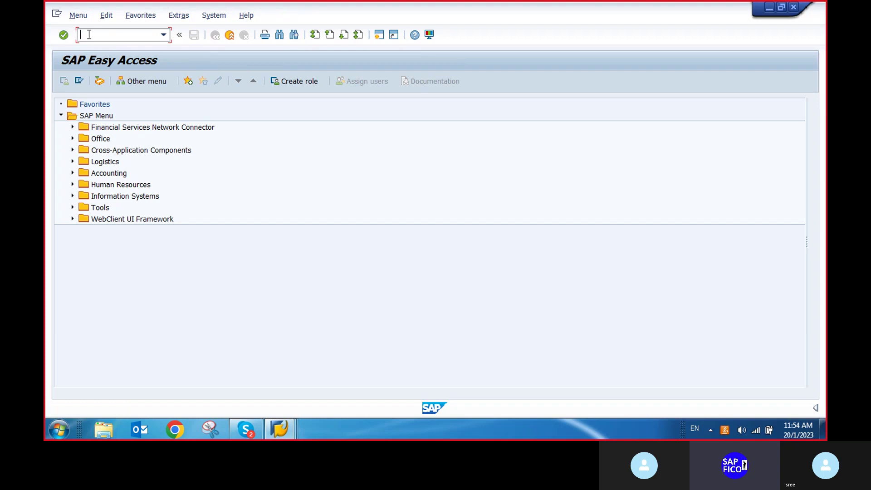
pyautogui.press('Return')
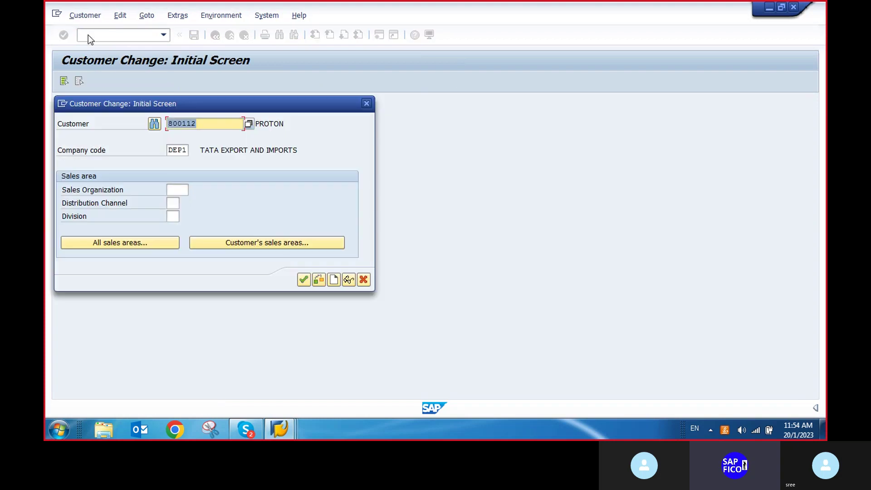
pyautogui.click(303, 280)
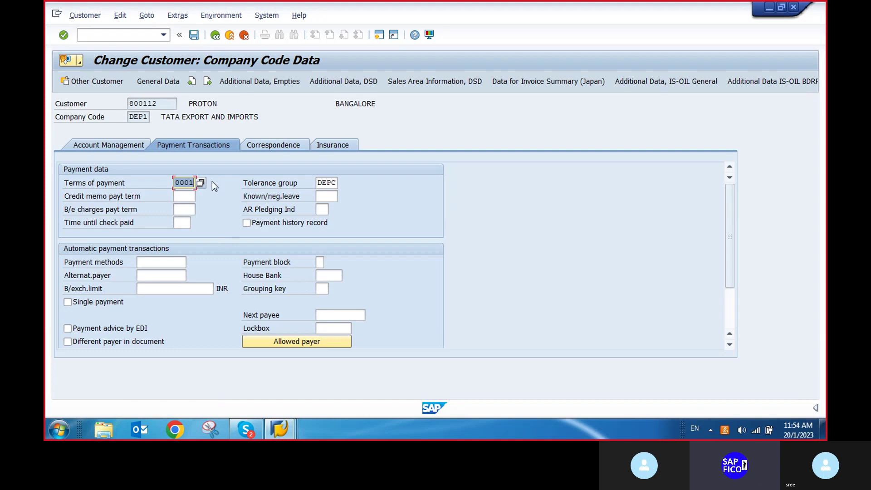
# Change customer PROTON's terms of payment to DPPT from the value list, save the customer and exit the change transaction
pyautogui.click(200, 181)
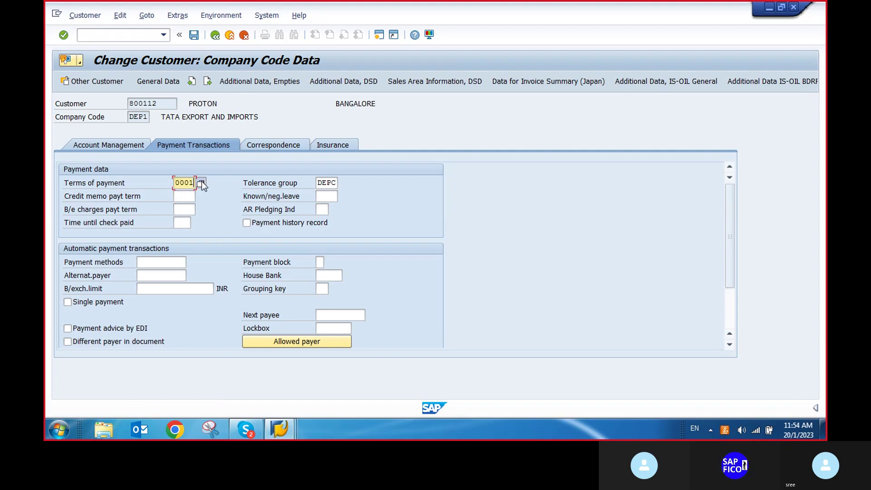
pyautogui.scroll(-20, 417, 316)
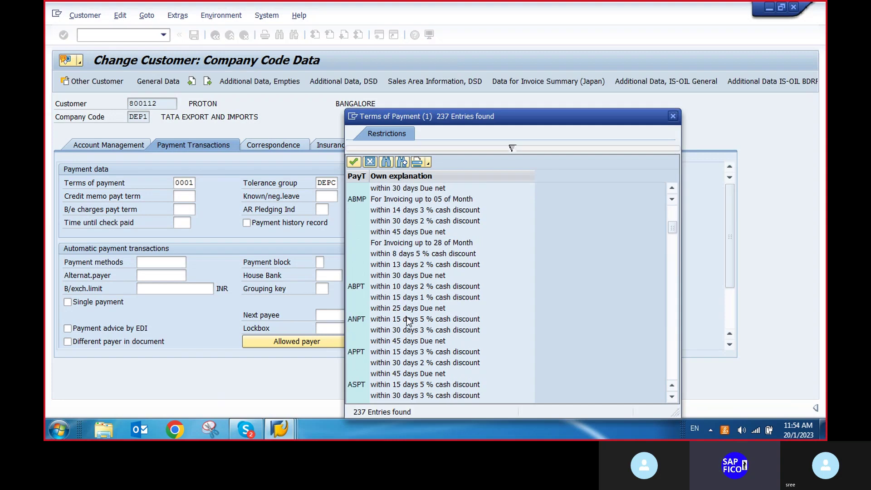
pyautogui.scroll(-4, 387, 313)
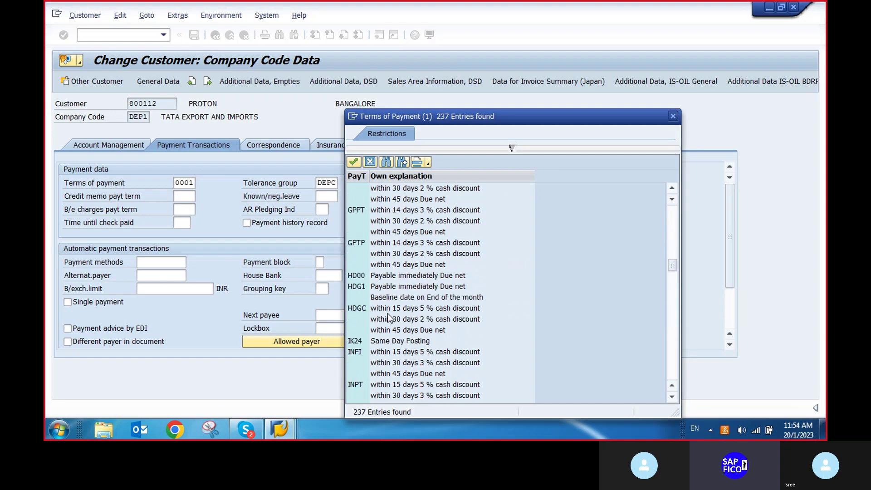
pyautogui.scroll(-4, 387, 313)
pyautogui.scroll(9, 388, 311)
pyautogui.scroll(1, 387, 310)
pyautogui.doubleClick(380, 232)
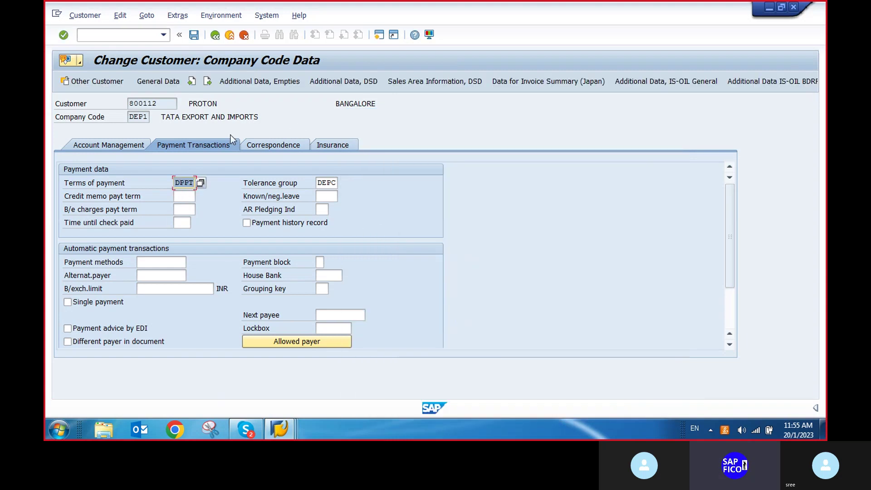
pyautogui.click(194, 35)
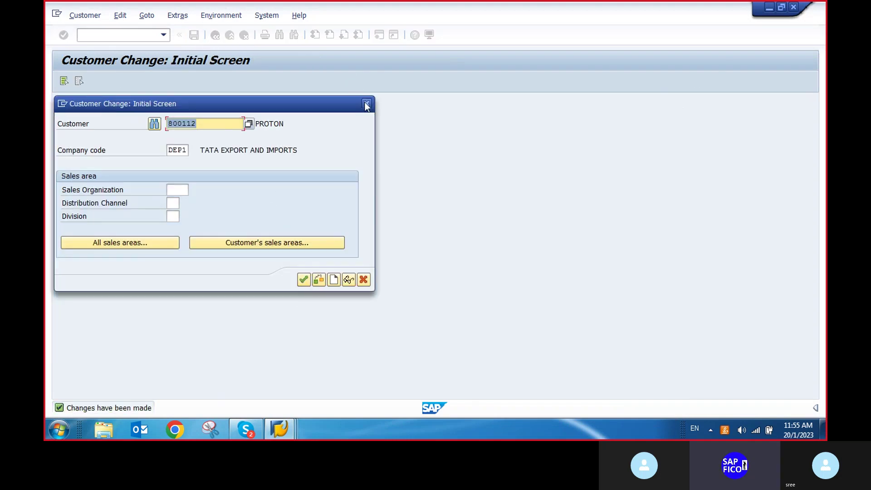
pyautogui.click(366, 104)
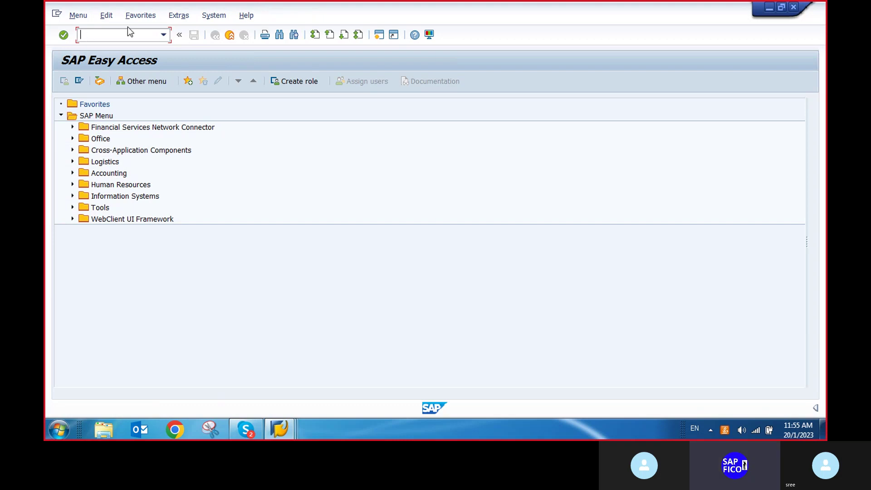
# Open the overview of customer activity-dependent field selection by its transaction code
pyautogui.click(91, 35)
pyautogui.write('OB24')
pyautogui.press('Return')
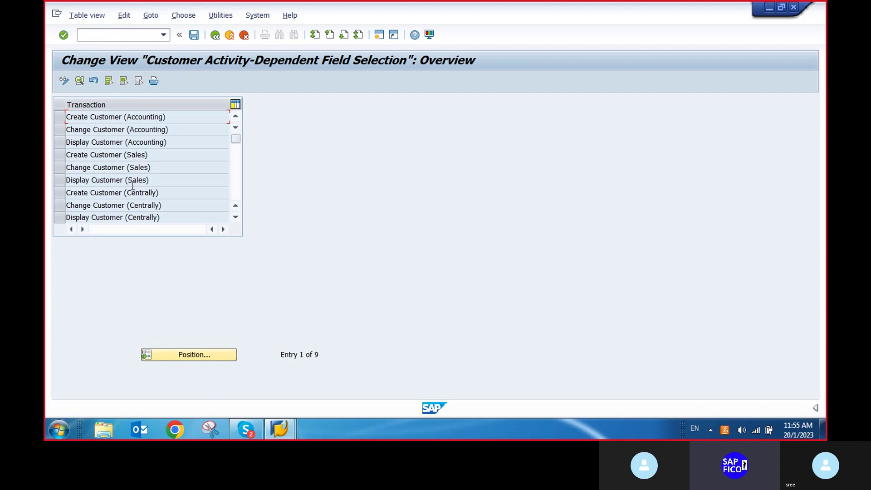
pyautogui.scroll(-1, 121, 171)
pyautogui.scroll(1, 120, 171)
# Open the payment transactions field status in the company code data of Create Customer (Centrally) to check Terms of payment
pyautogui.doubleClick(103, 192)
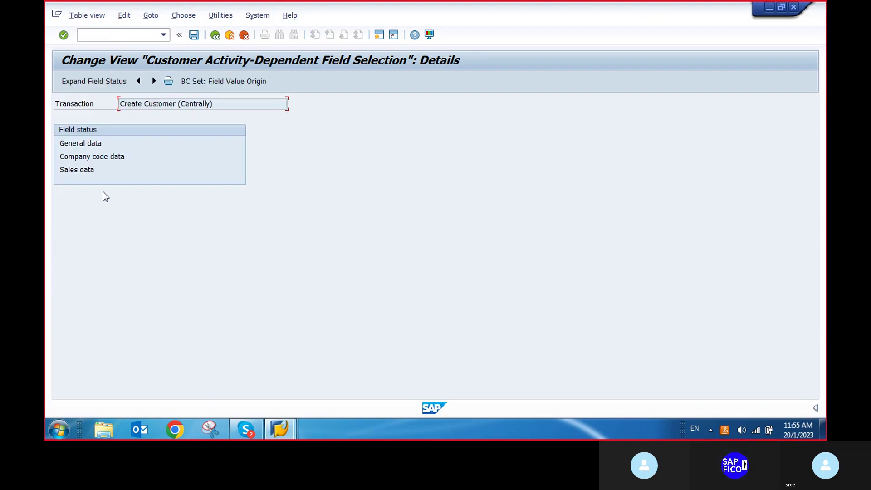
pyautogui.doubleClick(92, 157)
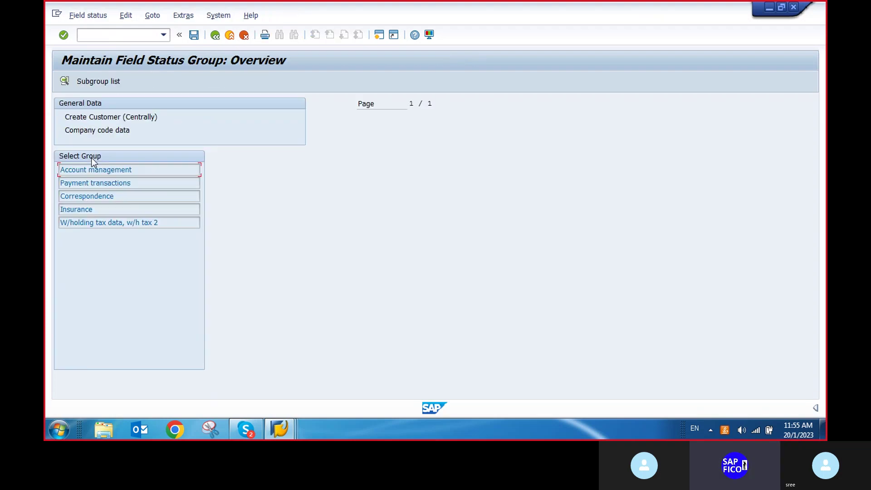
pyautogui.doubleClick(98, 187)
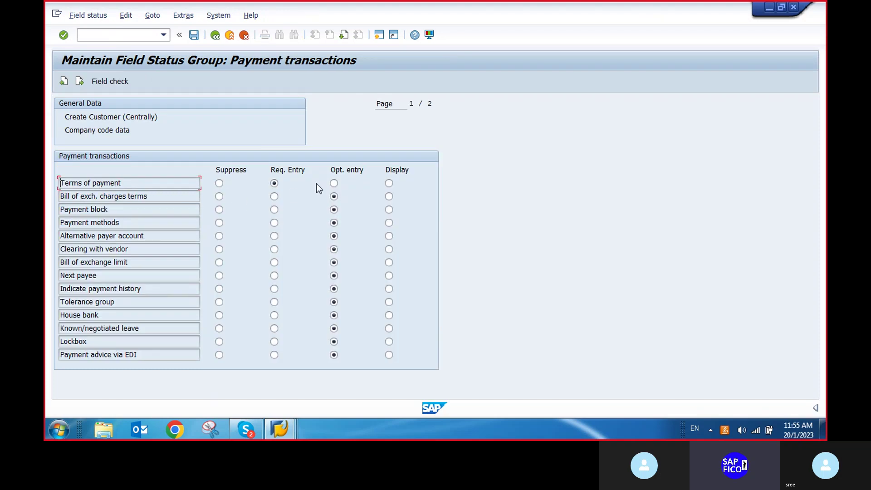
pyautogui.click(334, 196)
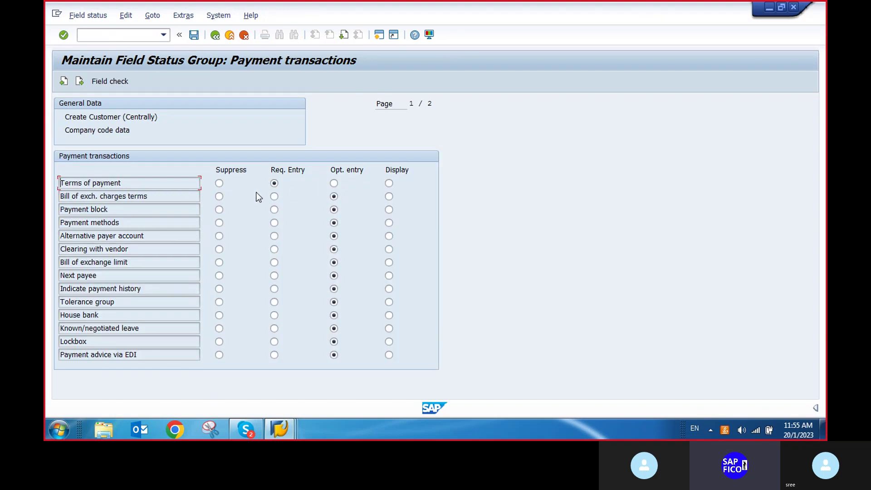